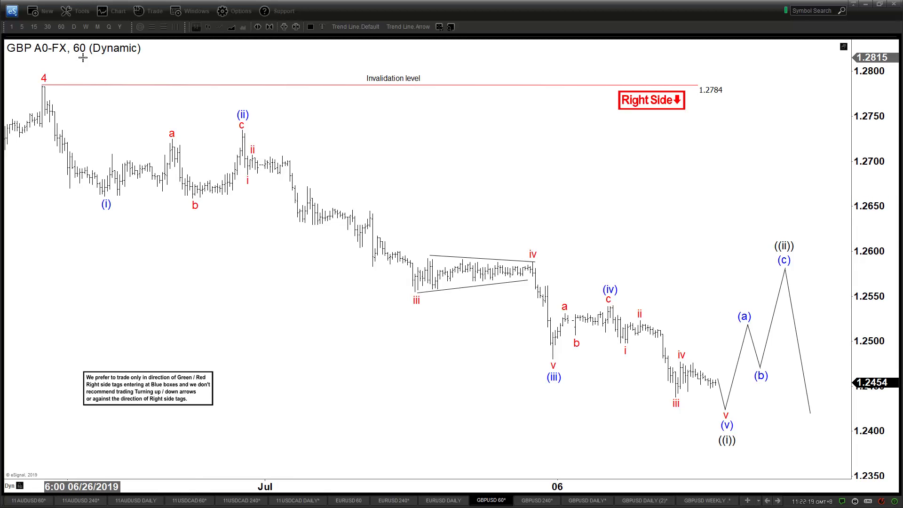
- Try several arrows from the wave 4 peak toward (v), cancelling each with Esc
click(405, 26)
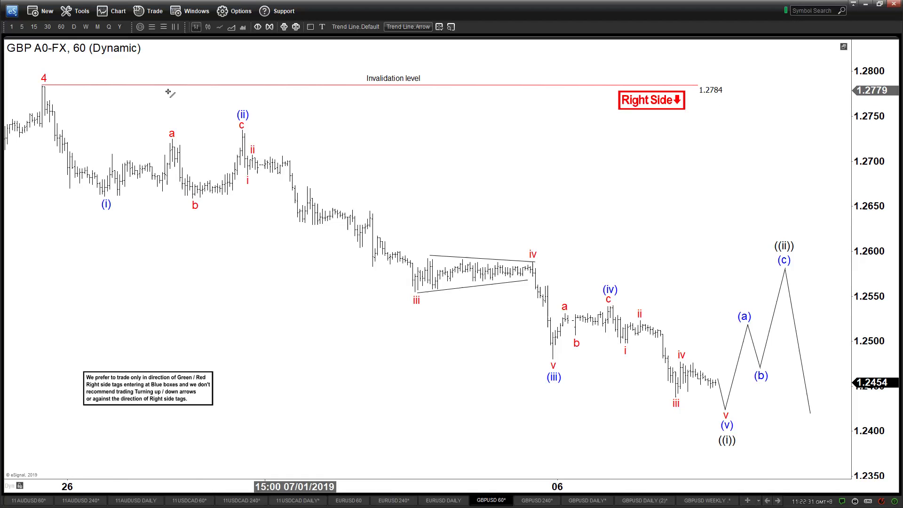
drag(60, 92, 719, 419)
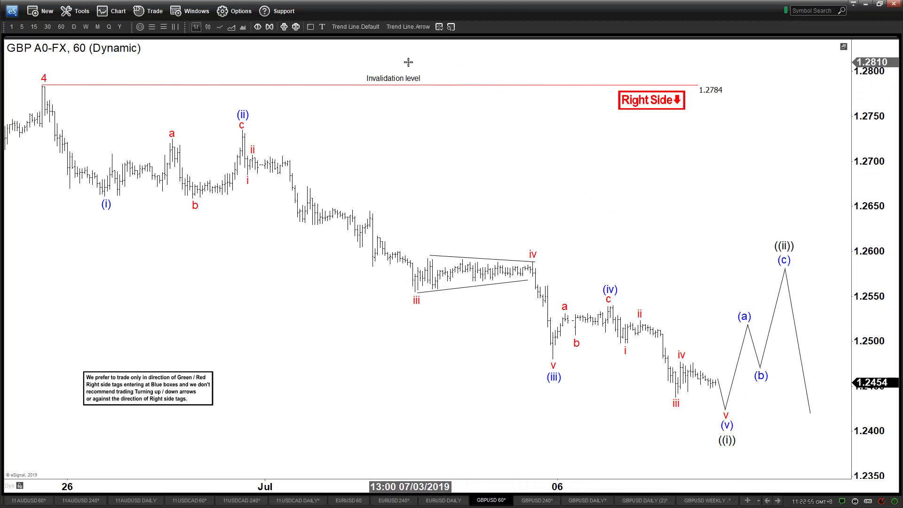
click(419, 26)
mouse_move(40, 81)
mouse_down()
mouse_move(262, 191)
mouse_move(734, 385)
mouse_move(723, 415)
mouse_up()
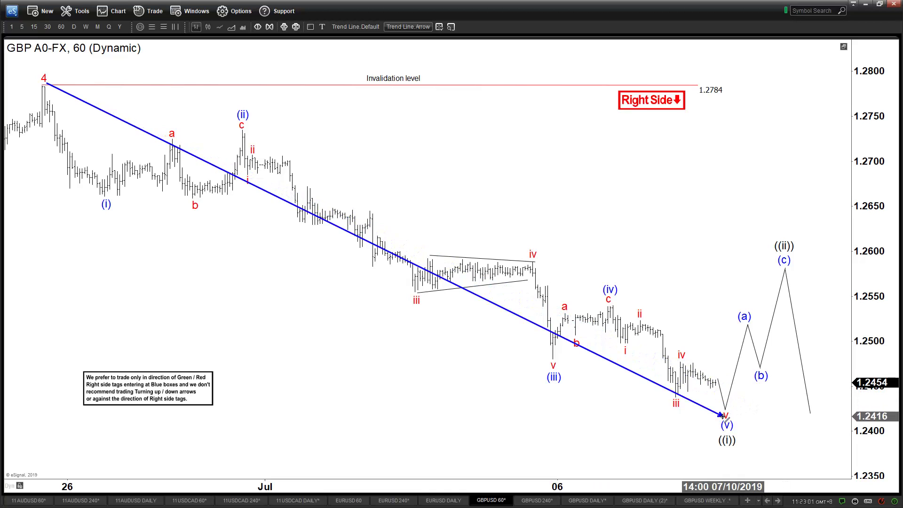
key(Escape)
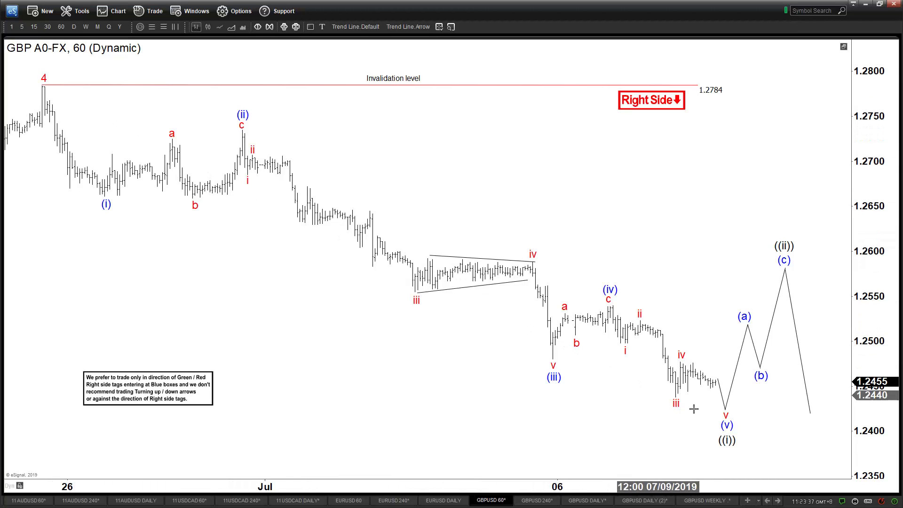
click(408, 26)
drag(50, 89, 715, 440)
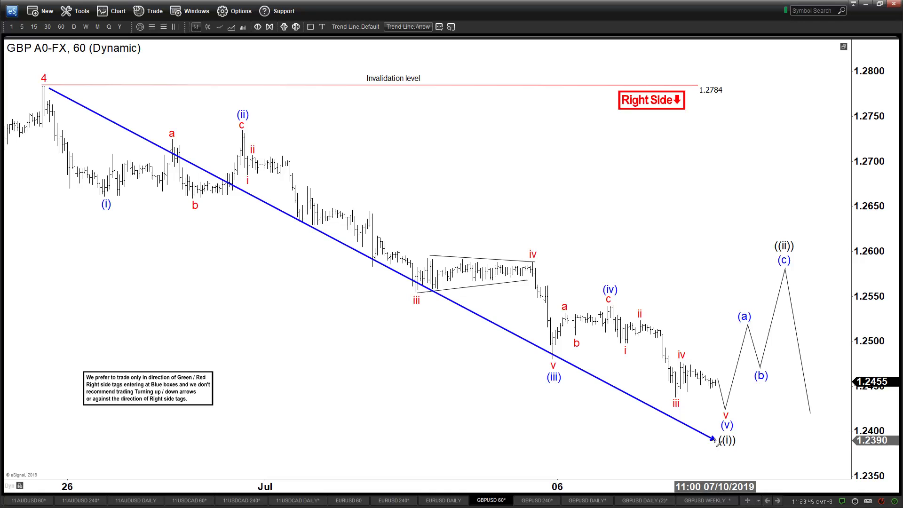
key(Escape)
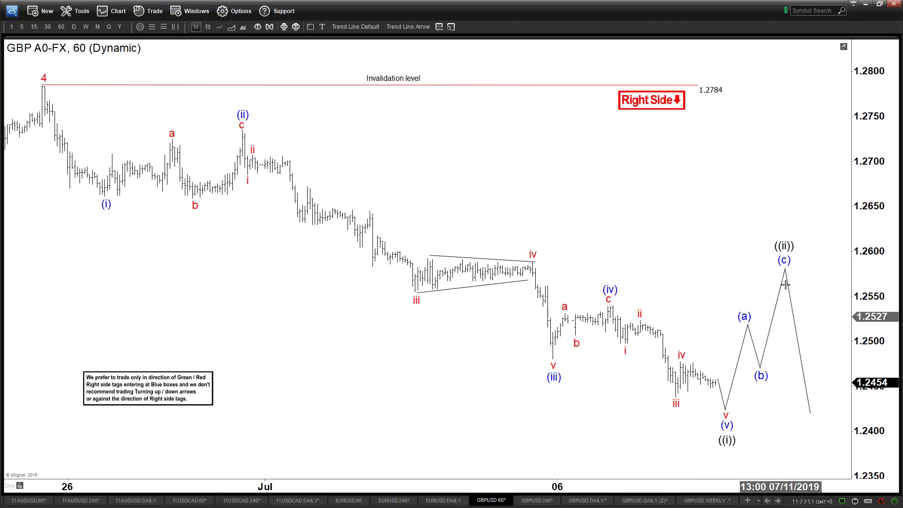
click(400, 27)
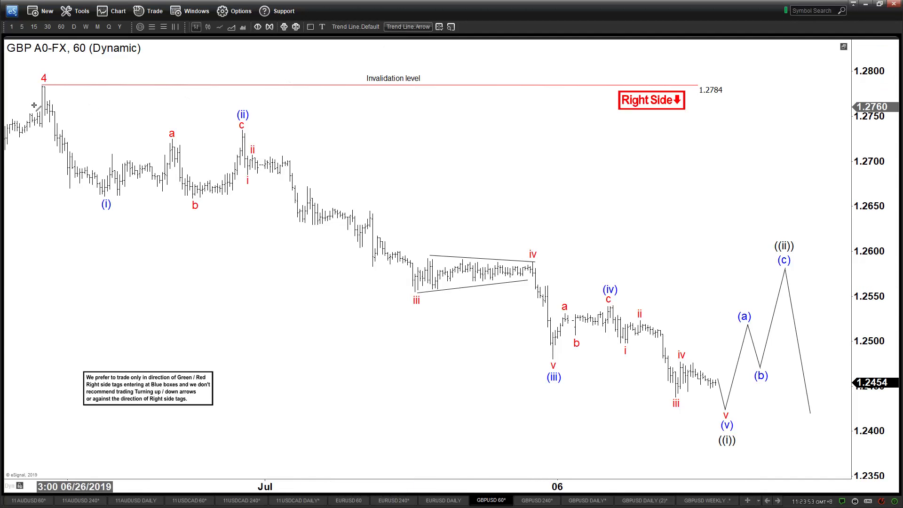
drag(43, 82, 729, 412)
key(Escape)
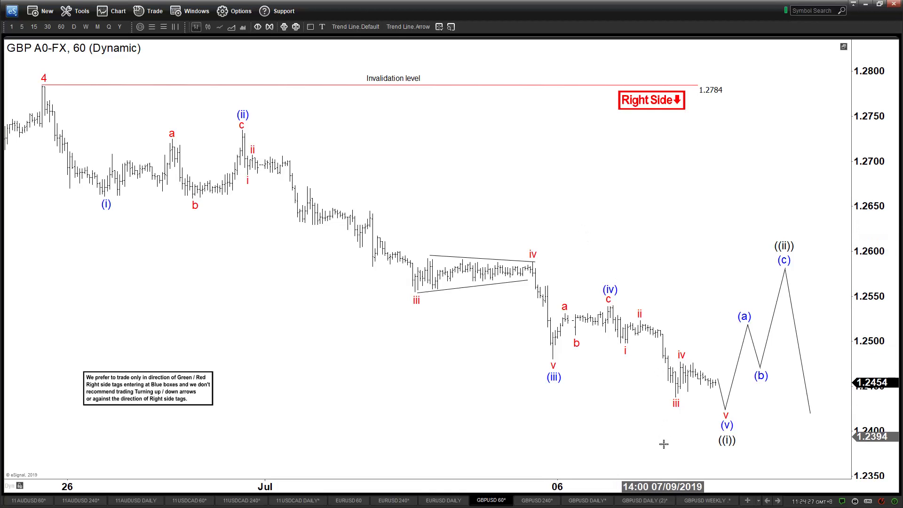
- Switch to the GBPUSD DAILY (2) chart and shift its view left and up
click(656, 500)
drag(732, 118, 627, 103)
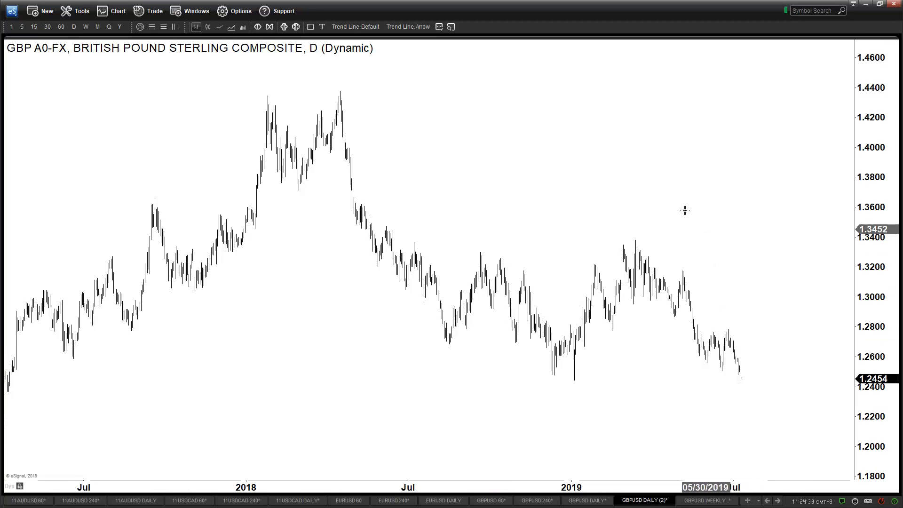
- Cancel a trial arrow and move the daily tab next to GBPUSD 60
click(428, 27)
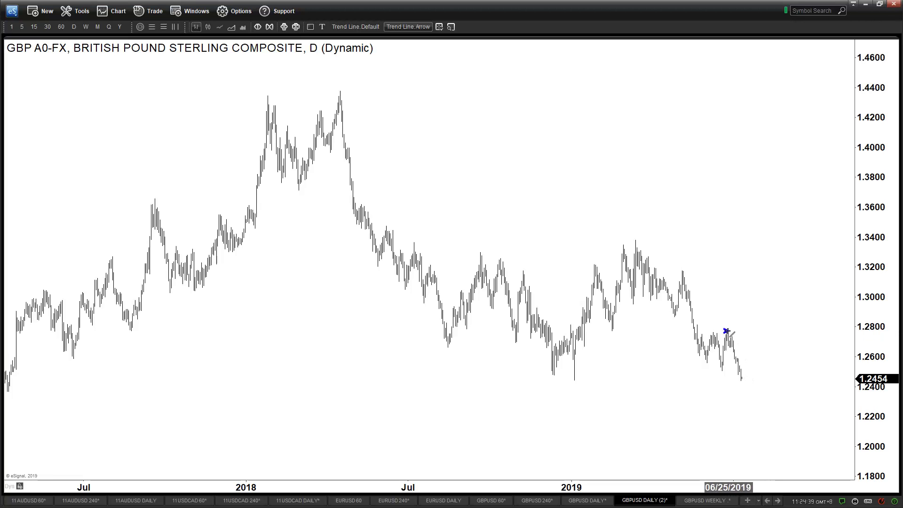
drag(726, 331, 741, 374)
key(Escape)
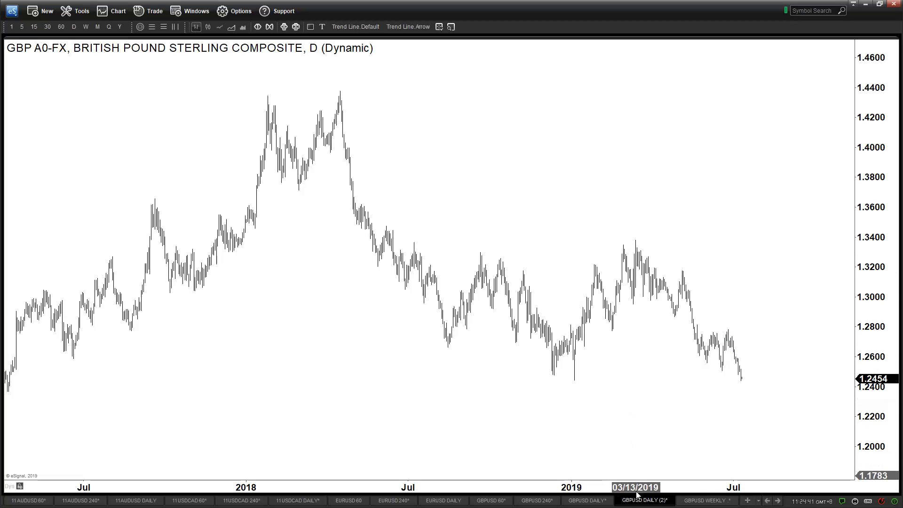
drag(600, 503, 542, 502)
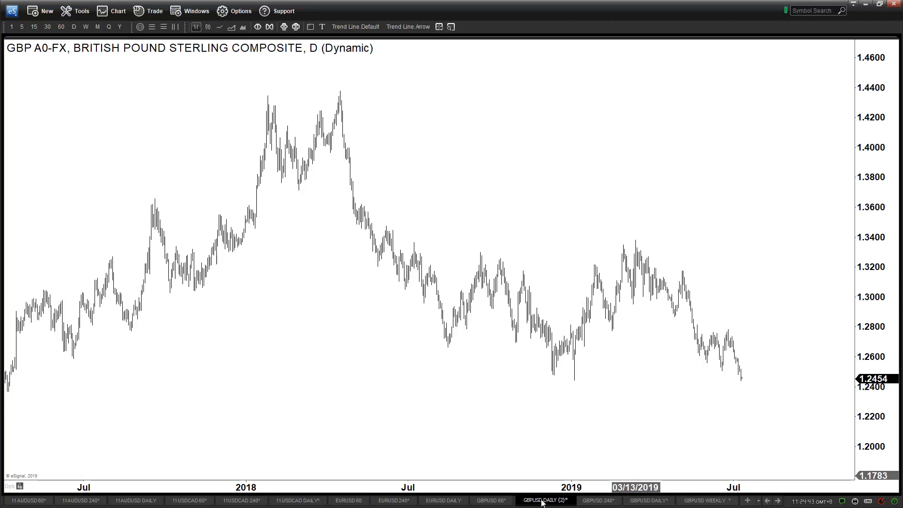
click(481, 503)
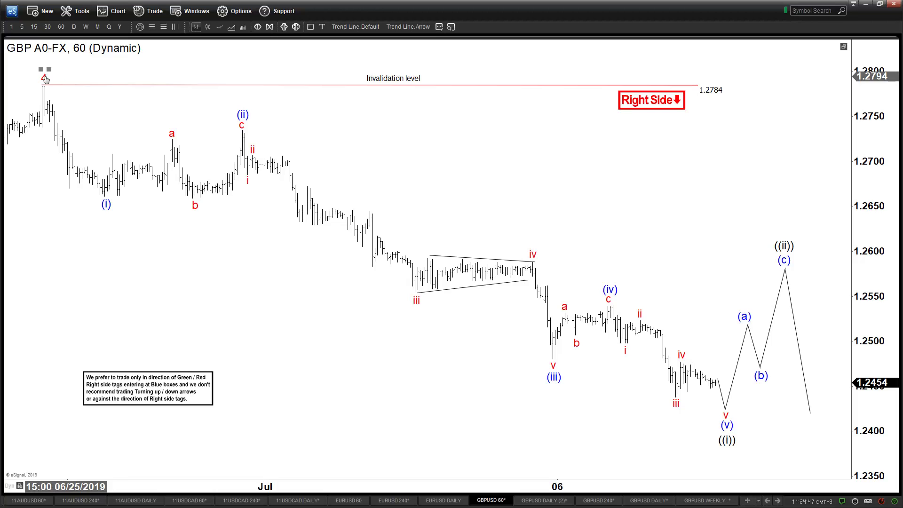
click(541, 500)
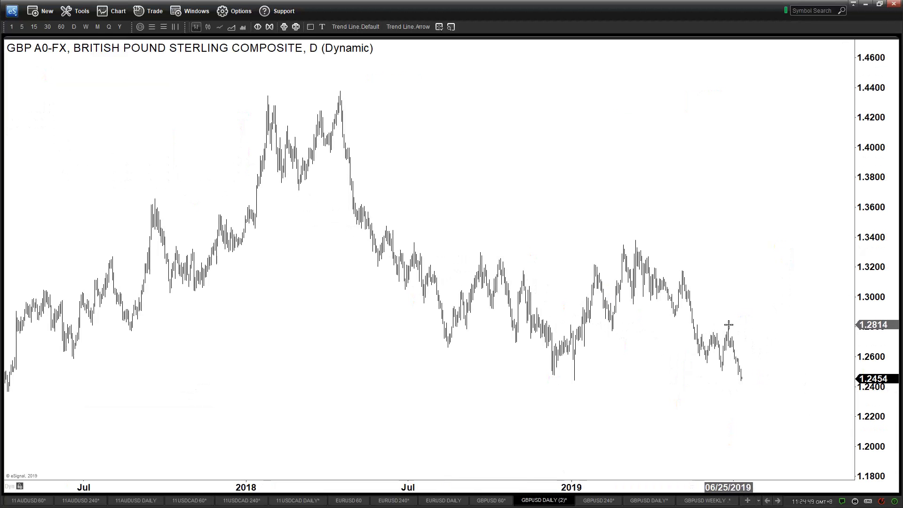
- With the cursor window open, place red label 4 on the late-June peak and 3 on the lower low
click(439, 27)
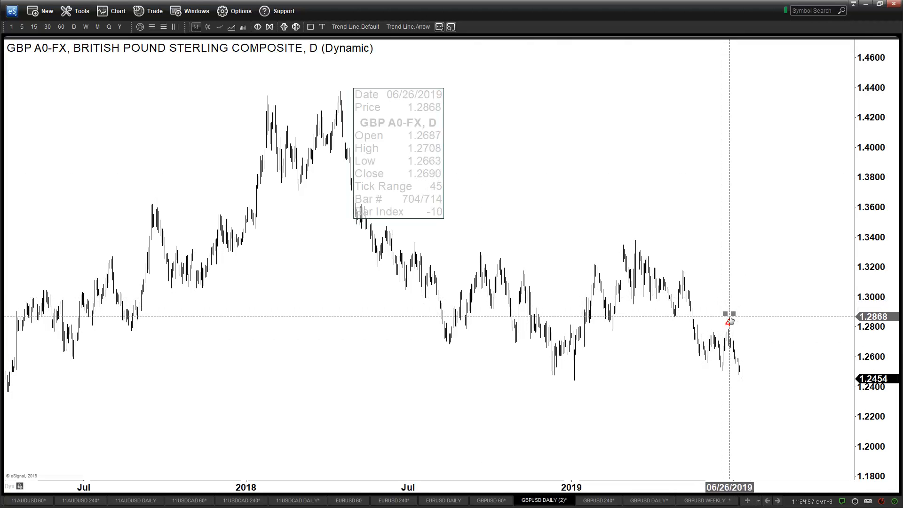
click(729, 320)
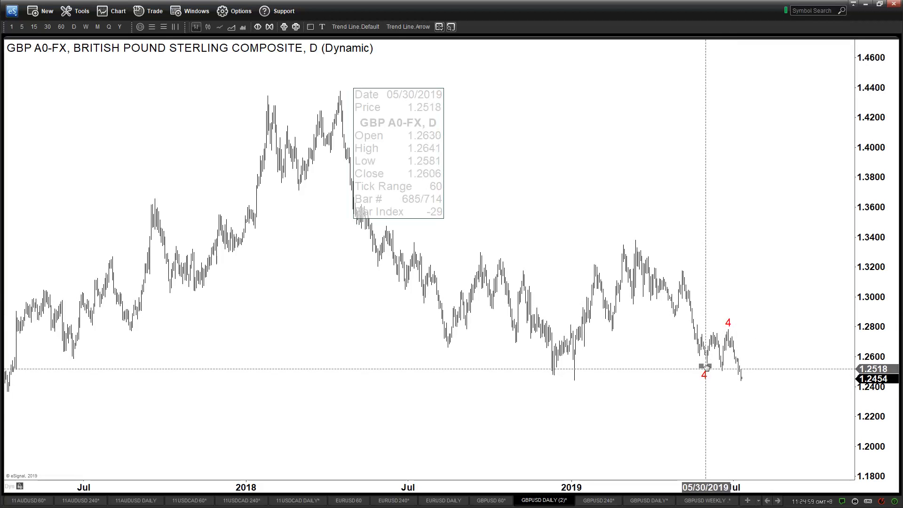
key(3)
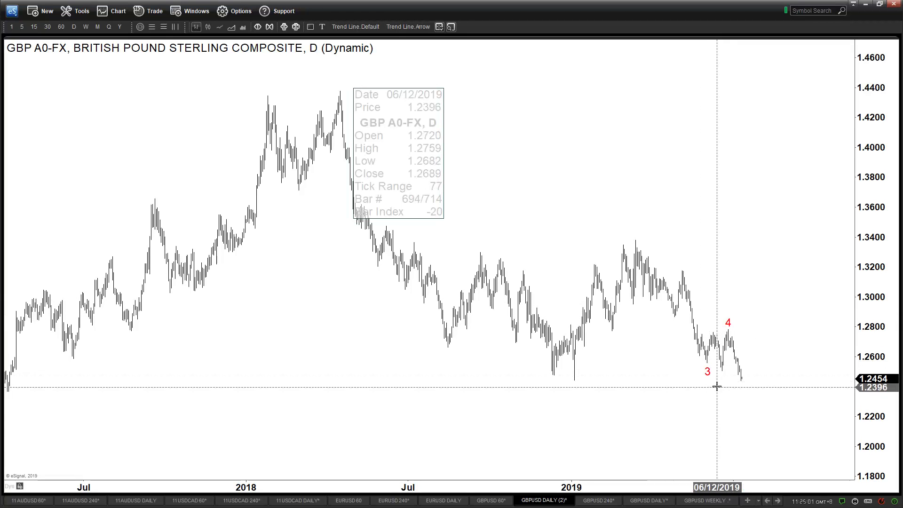
click(708, 362)
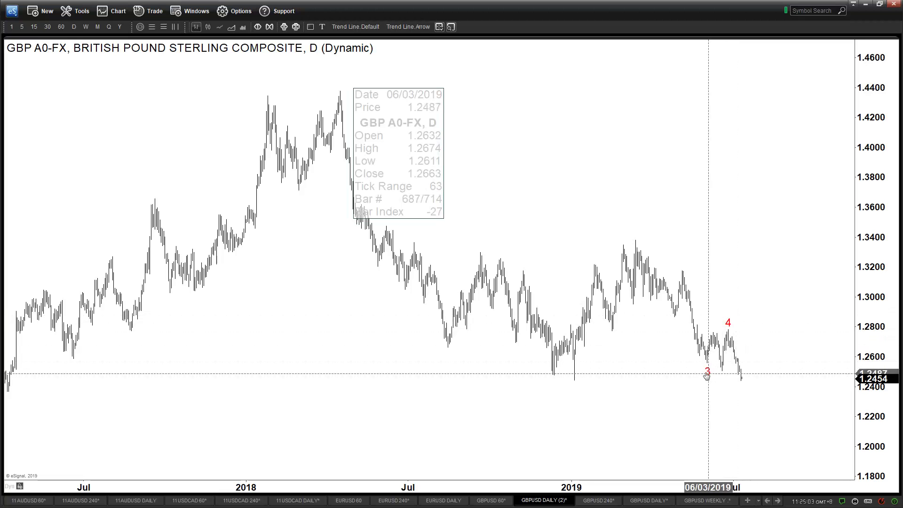
drag(709, 372, 673, 325)
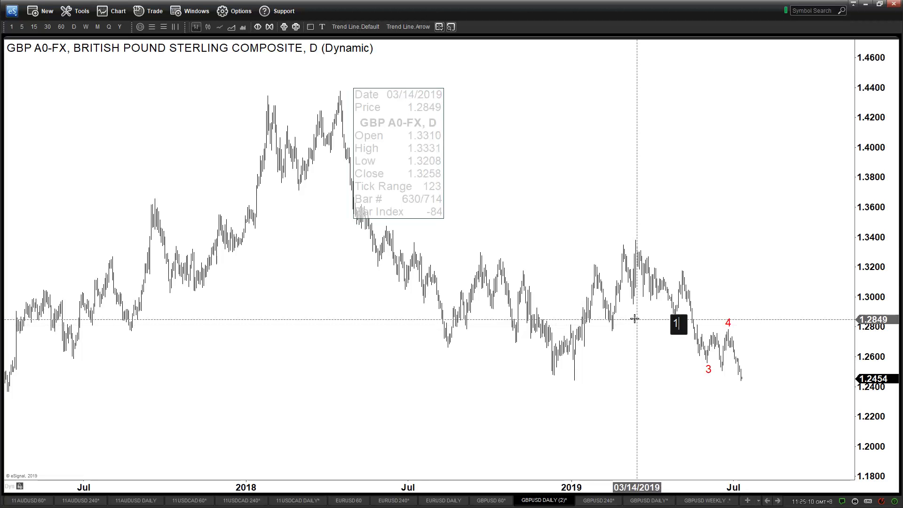
- Draw a wedge line down from the 1.34 peak and add a 'March 14, 2019' note above it
click(355, 27)
mouse_move(636, 241)
mouse_down()
mouse_move(671, 266)
mouse_move(677, 314)
mouse_move(671, 258)
mouse_move(680, 262)
mouse_up()
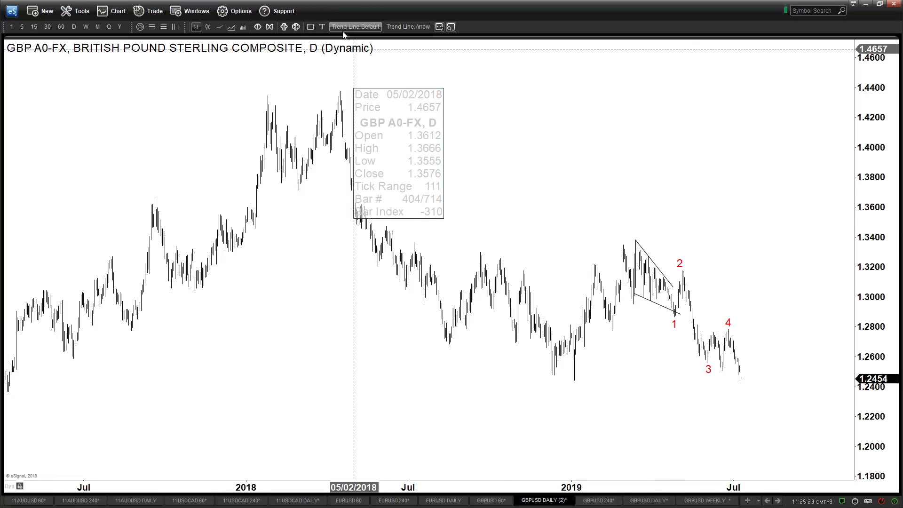
click(325, 27)
click(624, 215)
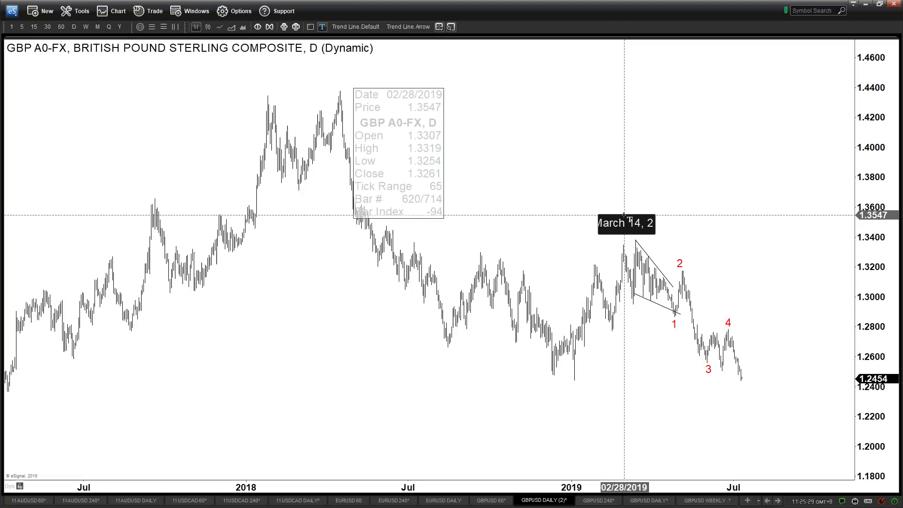
click(629, 208)
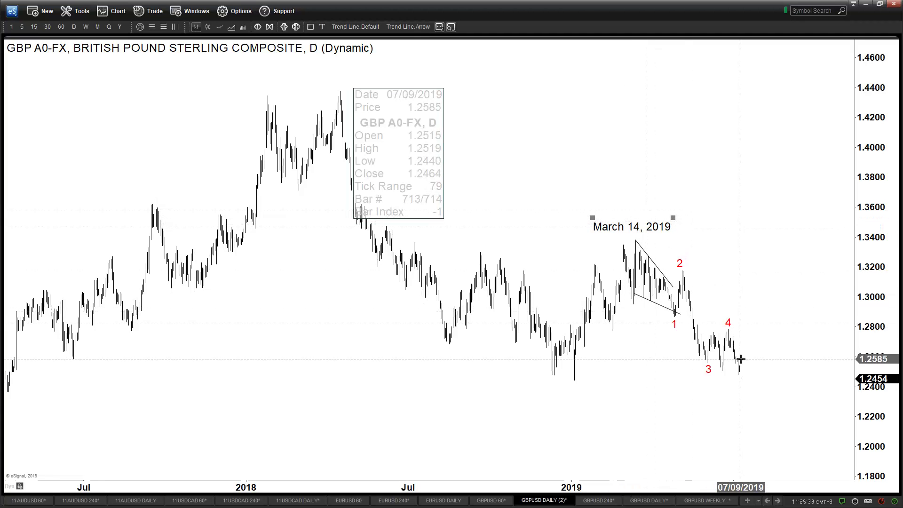
drag(657, 228, 659, 230)
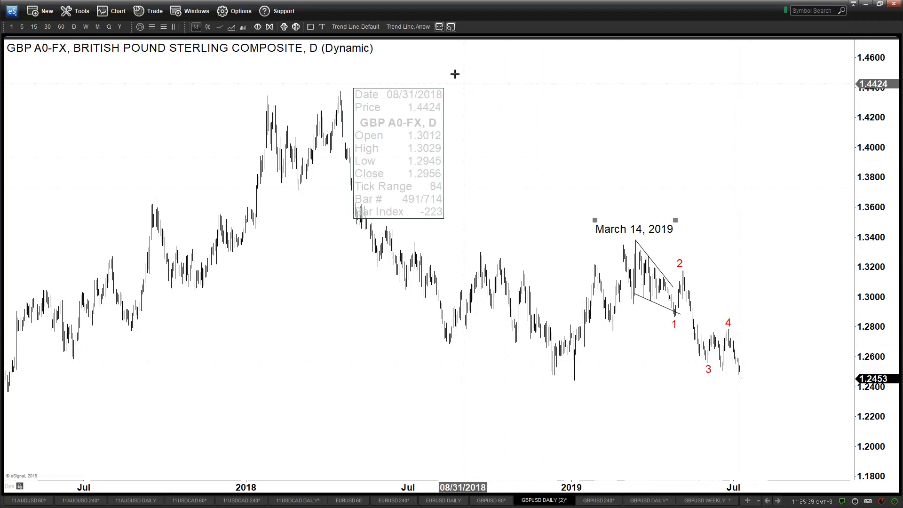
- Draw blue projection arrows rising from the last bar, then a downward leg
click(408, 26)
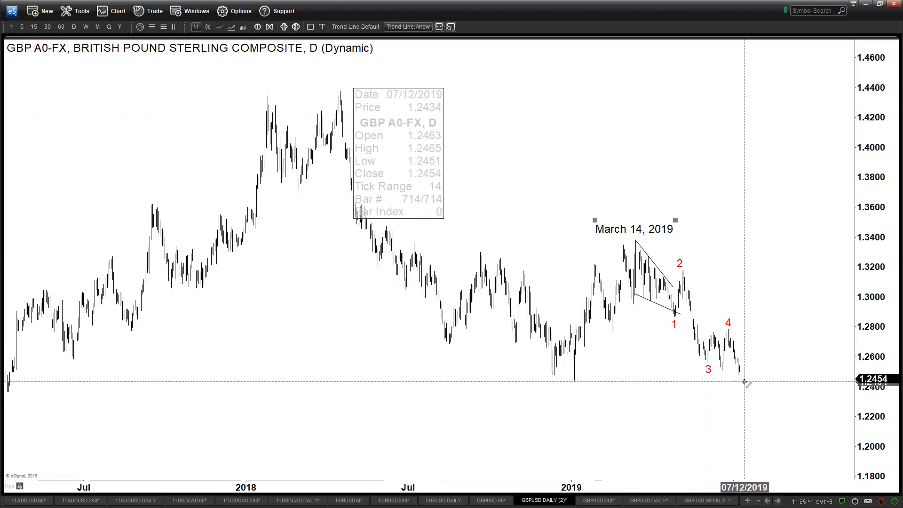
mouse_move(744, 382)
mouse_down()
mouse_move(751, 352)
mouse_move(764, 414)
mouse_move(772, 390)
mouse_move(781, 434)
mouse_up()
drag(635, 238, 778, 444)
- Discard the stray arrow near March 14, close the bar data readout, and nudge the view left
key(Escape)
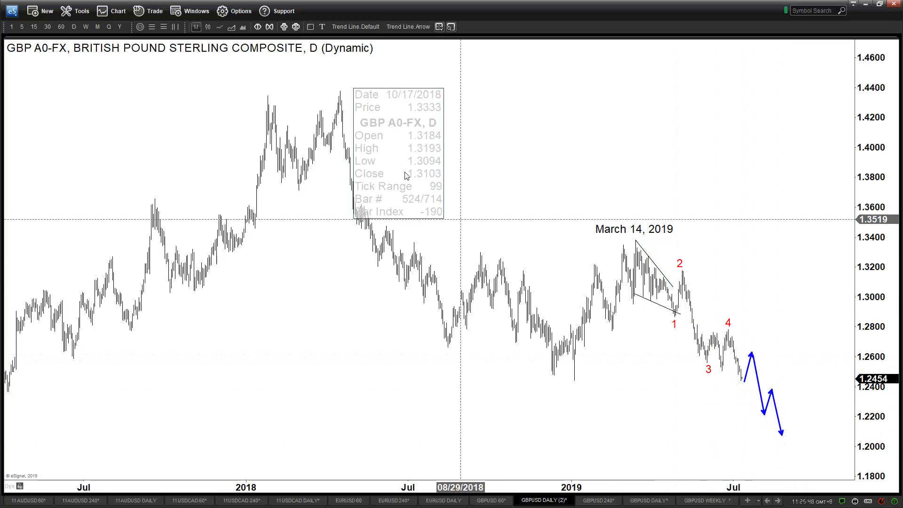
click(440, 28)
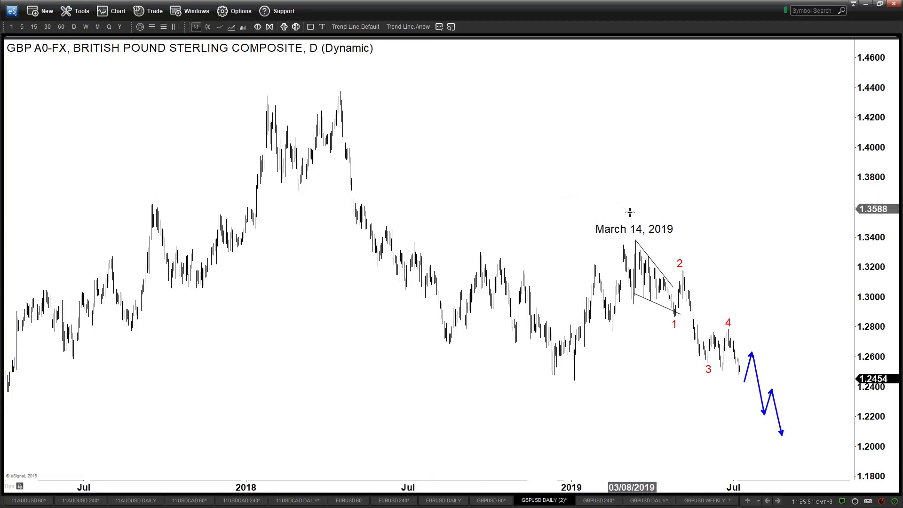
drag(650, 177, 626, 170)
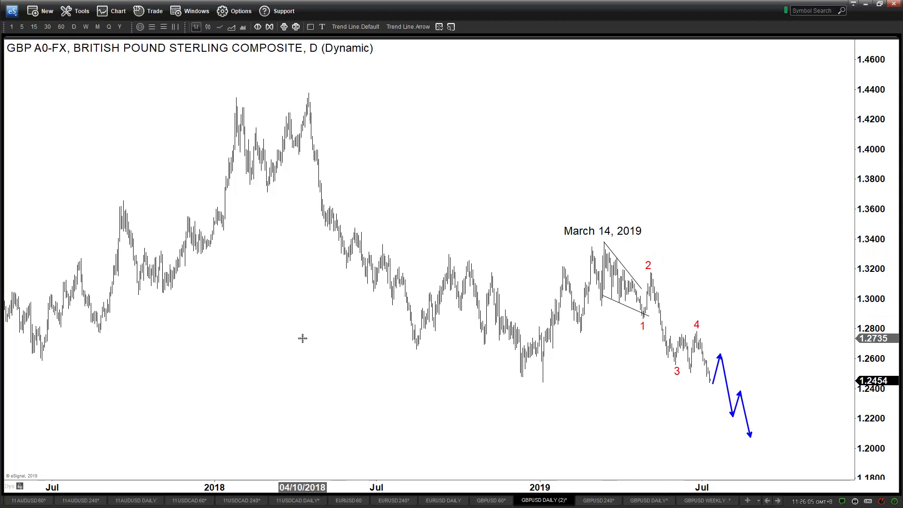
- Back on the daily chart, copy the red 4 label below the decline and the 3 label to the latest low
click(492, 500)
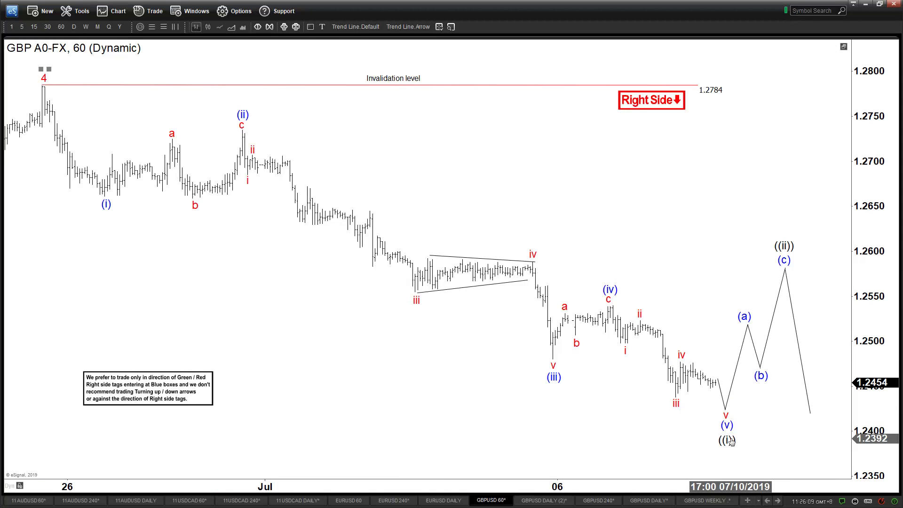
click(543, 499)
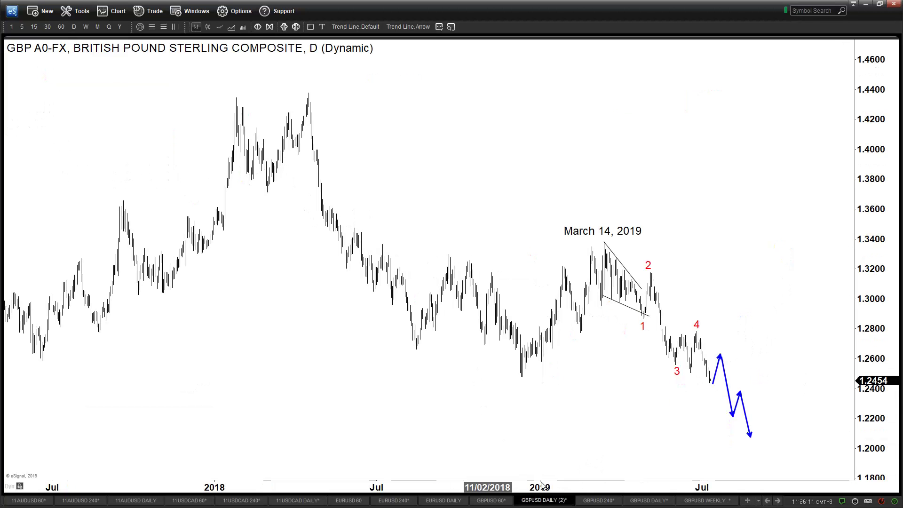
drag(696, 323, 649, 407)
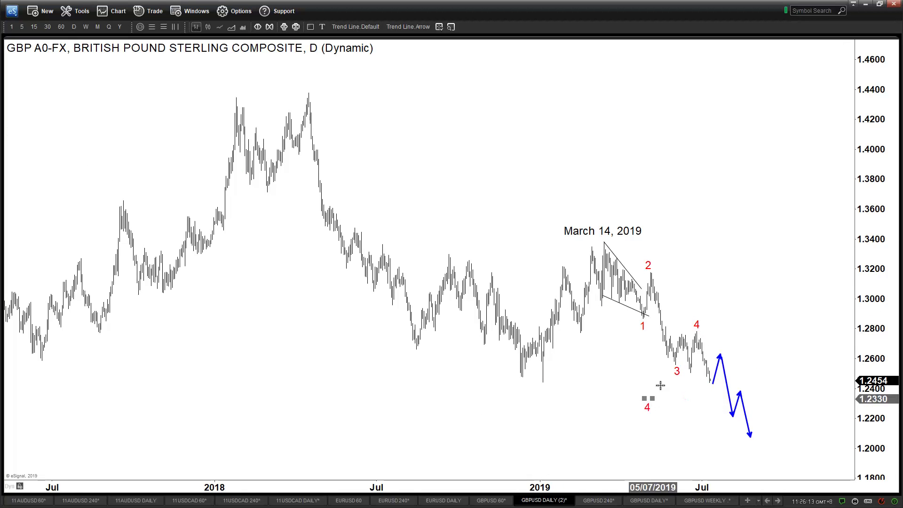
drag(676, 370, 708, 393)
- Change the copied 3 label to black '((i))' and move it up-right beside the projection
right_click(712, 392)
click(724, 401)
click(606, 150)
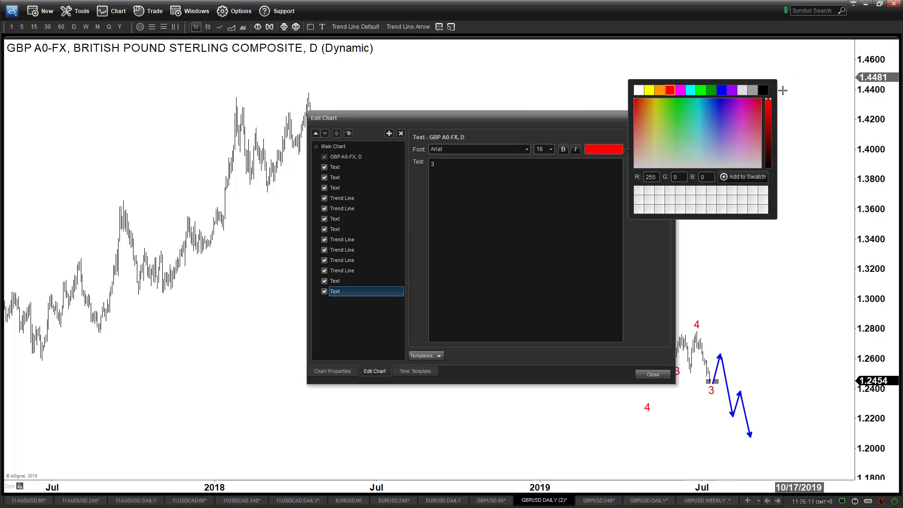
click(762, 90)
click(447, 167)
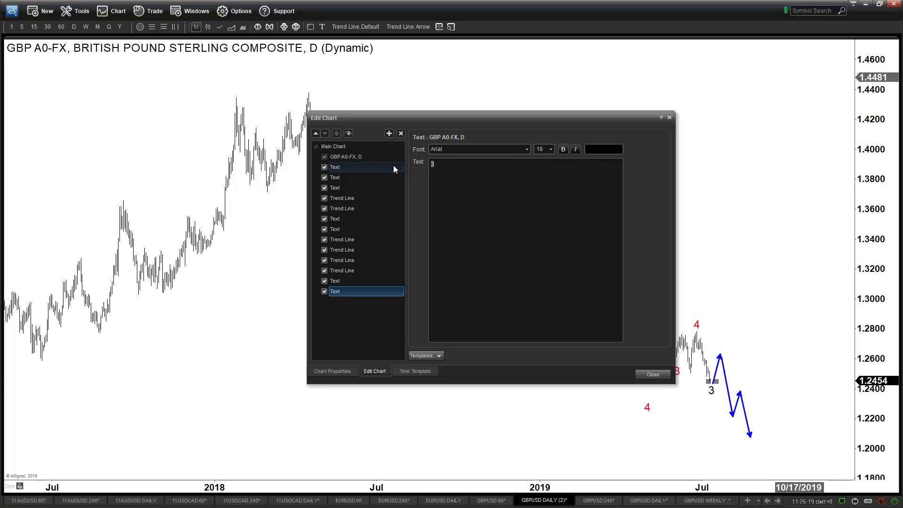
key(BackSpace)
text(((i)))
click(653, 374)
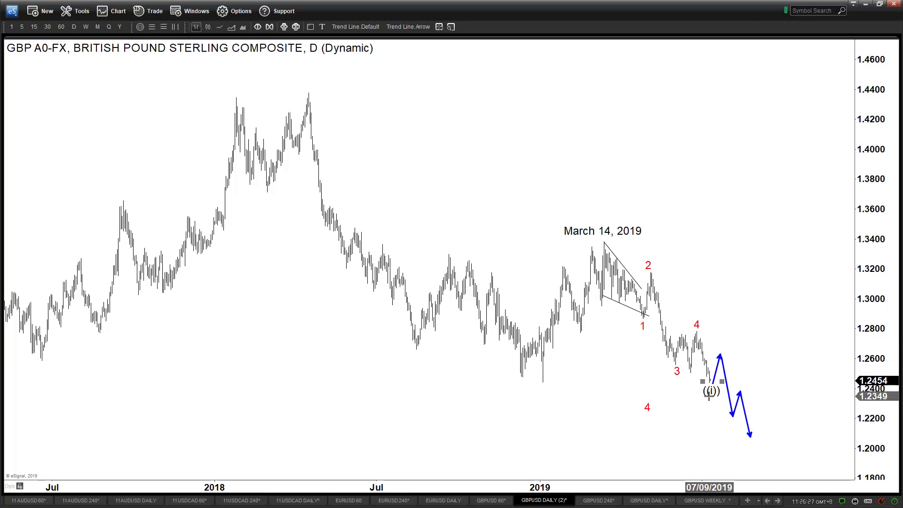
drag(709, 393, 743, 327)
- Move the lower copied label to the July low to mark wave 5
click(652, 406)
drag(652, 406, 713, 392)
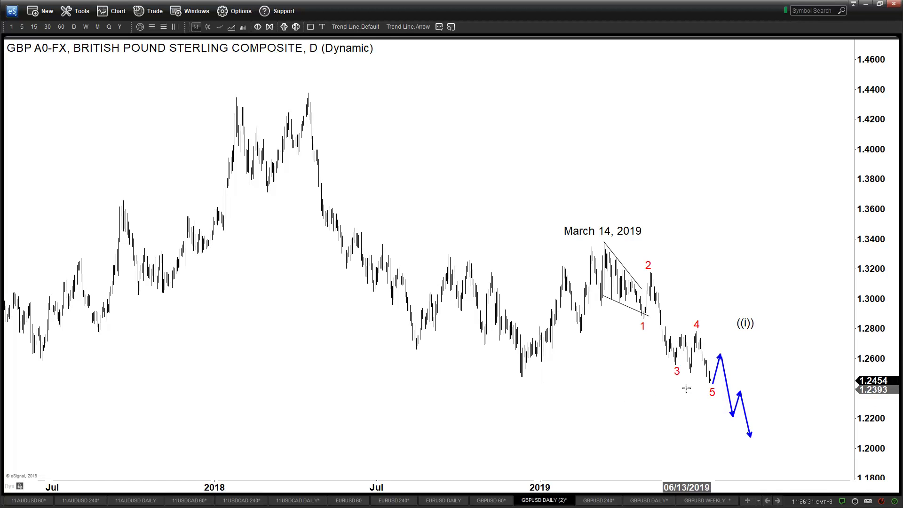
click(494, 500)
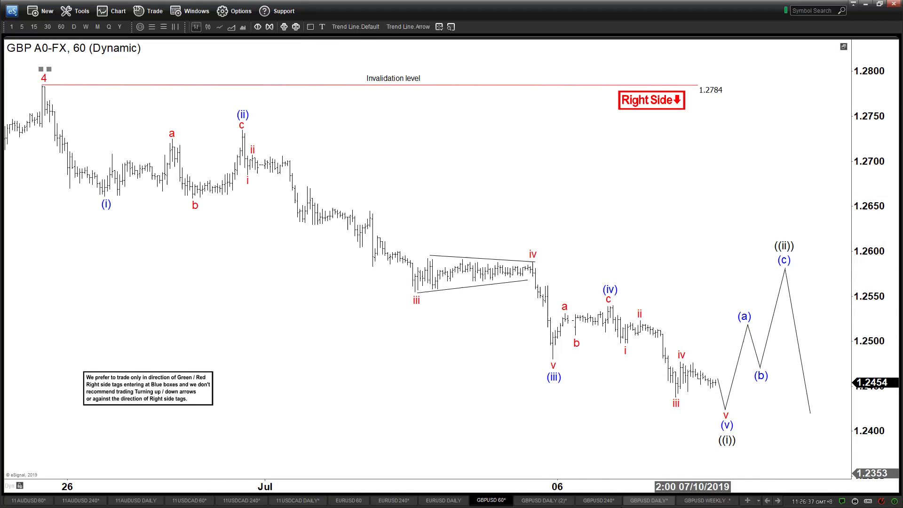
click(545, 500)
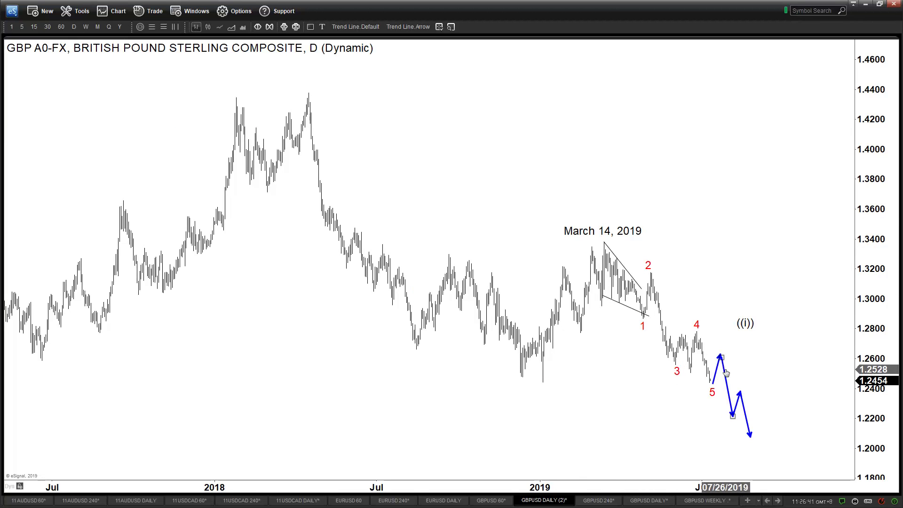
- Delete the downward projection leg and extend the upward leg from wave 5 to about 1.285
key(Delete)
click(719, 354)
drag(720, 353, 727, 319)
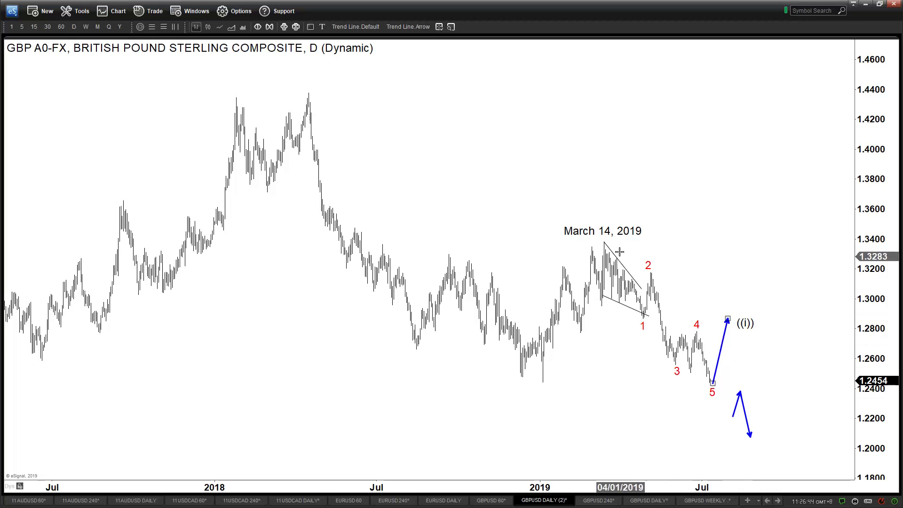
- Try an arrow from the March 14 high to wave 5, then cancel it
click(402, 27)
drag(605, 235, 697, 381)
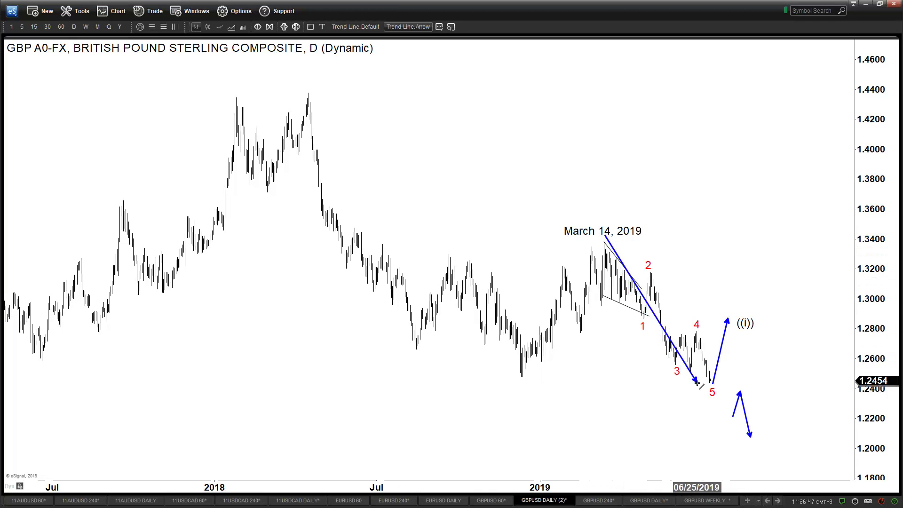
key(Escape)
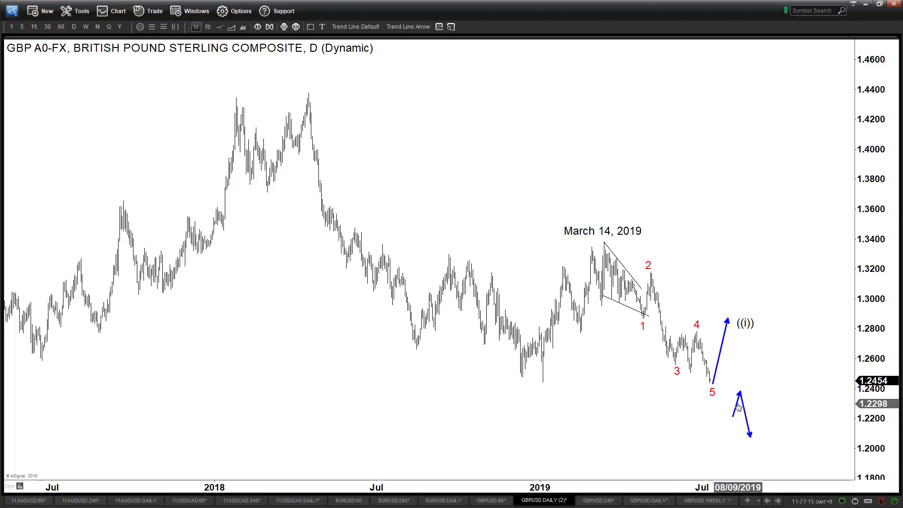
- Delete the remaining downward projection arrow and the ((i)) label
key(Delete)
click(753, 323)
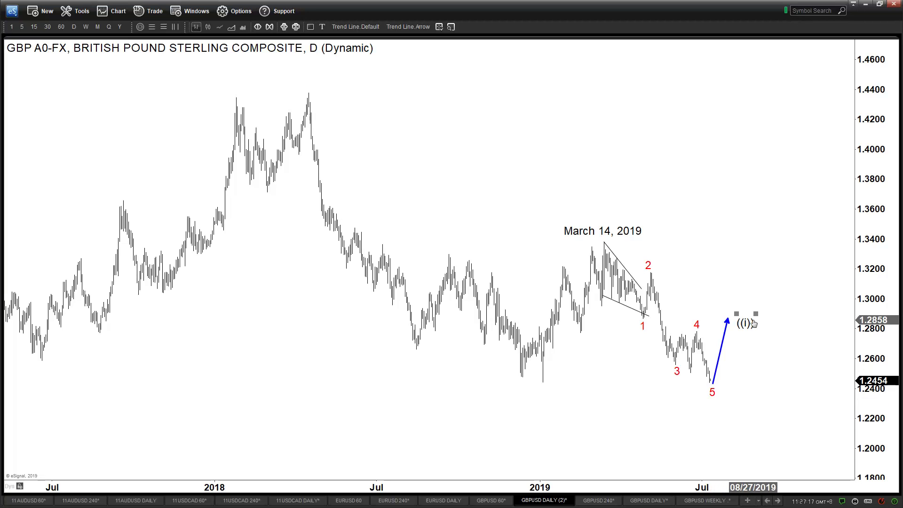
key(Delete)
drag(641, 131, 657, 133)
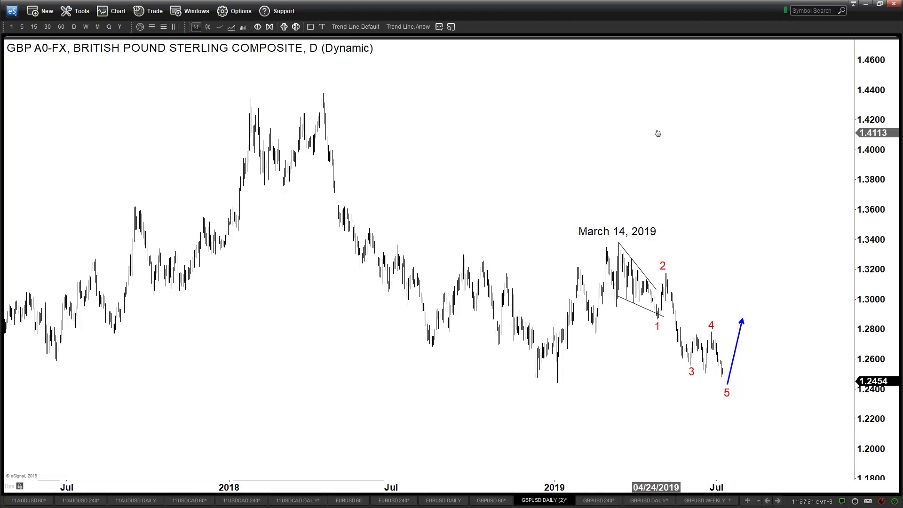
- Draw arrows 2018 high → mid-2018 low → March 14 high → below wave 5, then anchor a Fibonacci extension
click(408, 26)
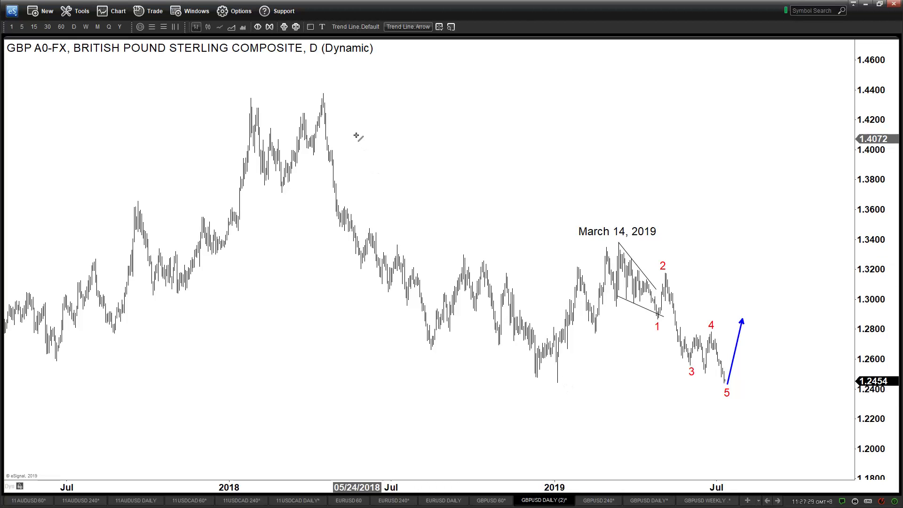
drag(325, 93, 430, 351)
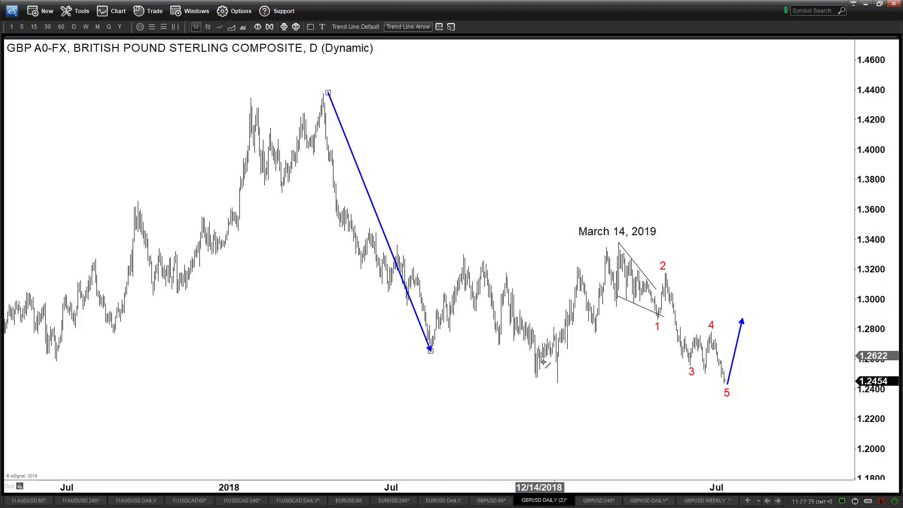
mouse_move(430, 349)
mouse_down()
mouse_move(550, 319)
mouse_move(620, 244)
mouse_up()
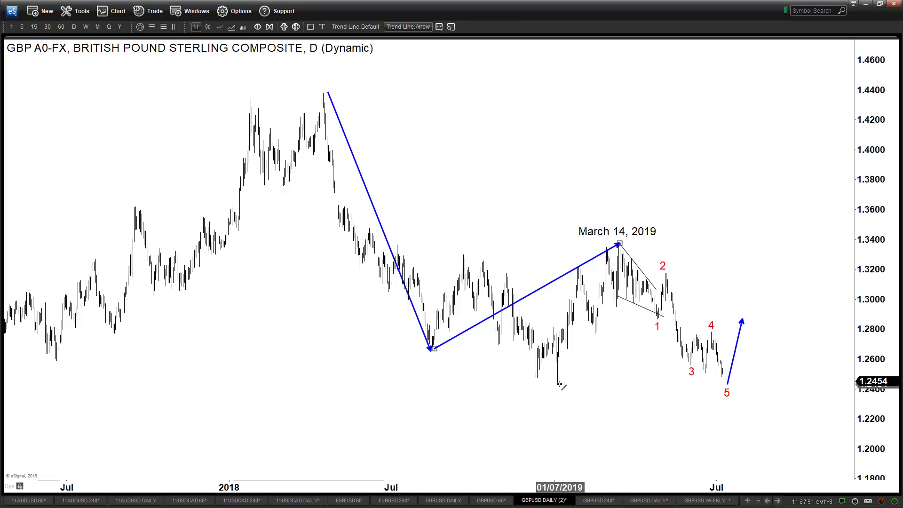
mouse_move(623, 243)
mouse_down()
mouse_move(718, 380)
mouse_move(716, 399)
mouse_up()
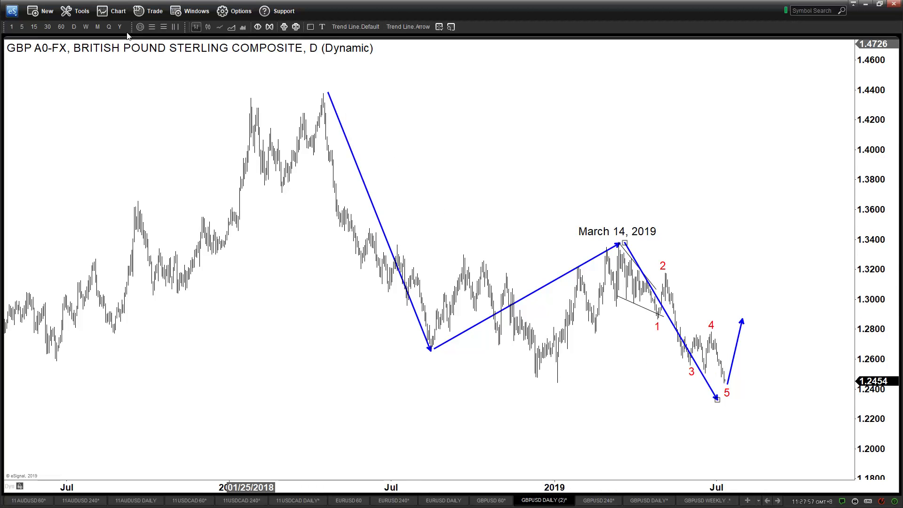
click(164, 27)
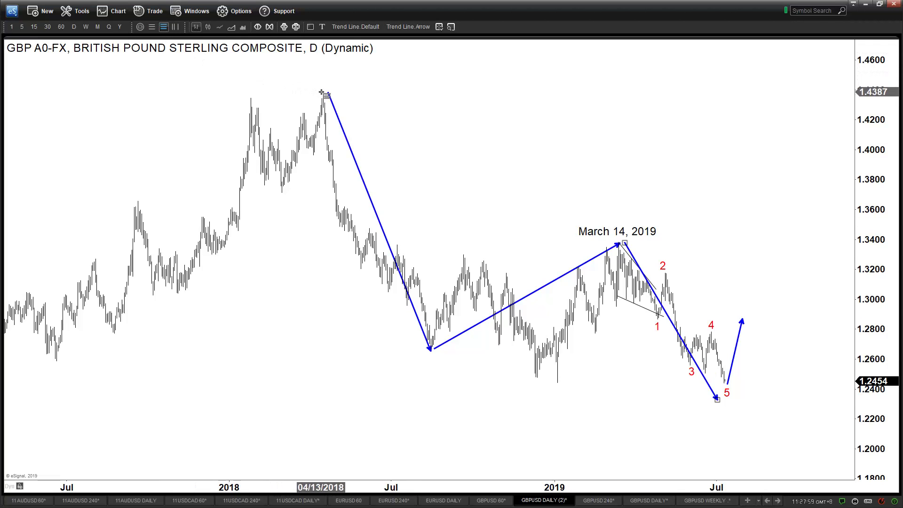
mouse_move(356, 139)
mouse_down()
mouse_move(437, 329)
mouse_move(430, 348)
mouse_up()
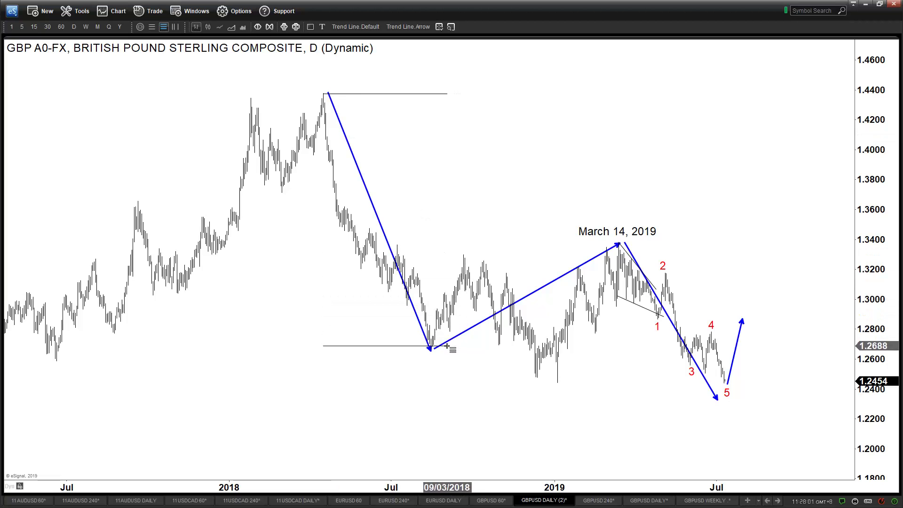
- Return to the daily chart and pan to show Fibonacci levels from the 2018 high down to 1.1647
key(ctrl+Tab)
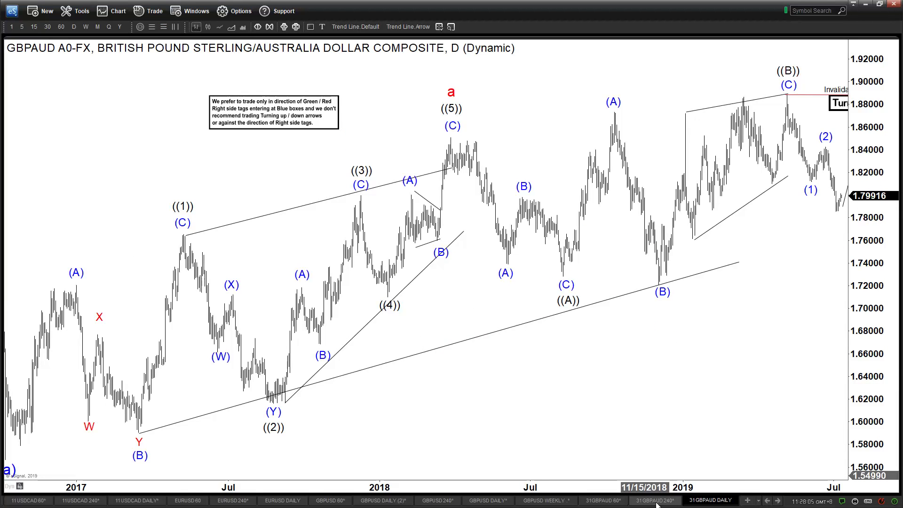
click(428, 502)
click(404, 502)
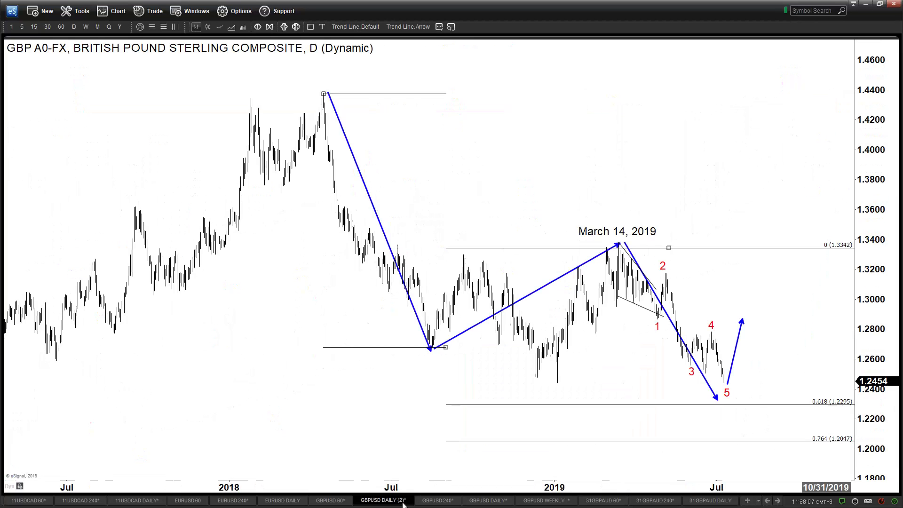
drag(800, 369, 765, 395)
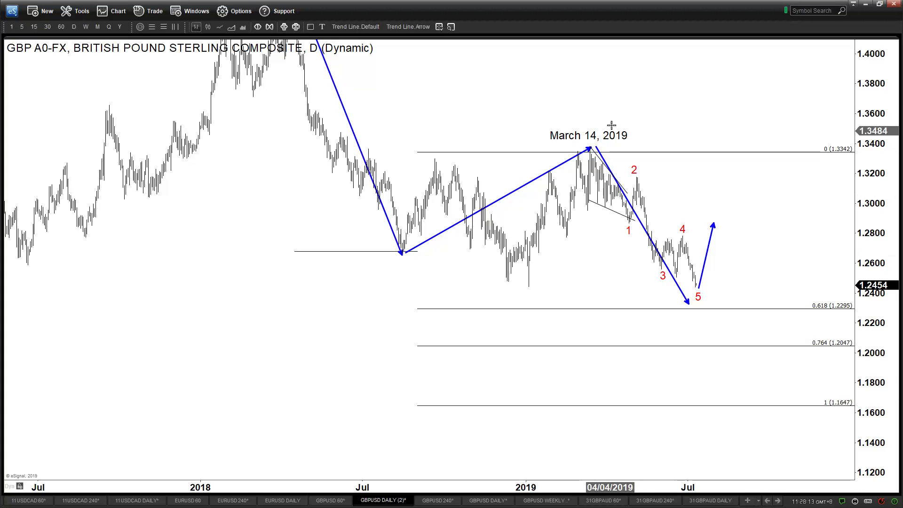
drag(635, 105, 605, 202)
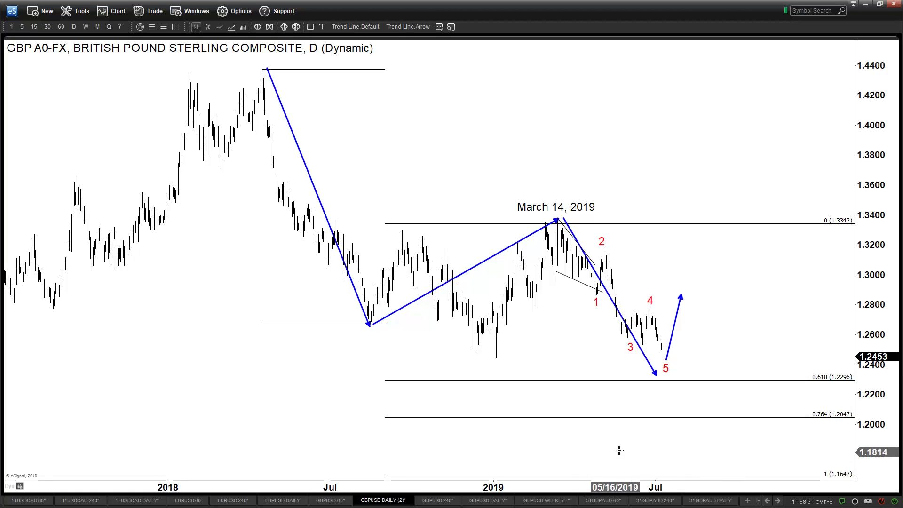
click(548, 500)
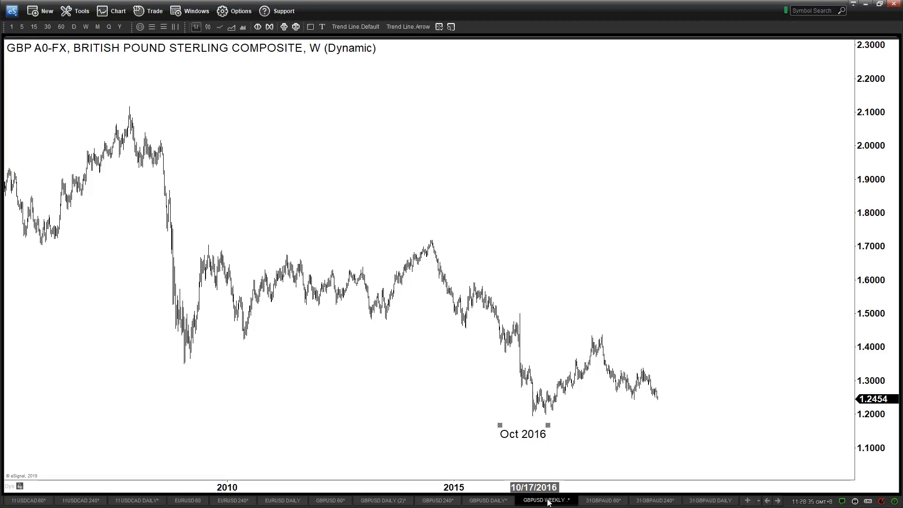
- Move the weekly tab ahead of the daily one and delete the zigzag projection arrows
drag(548, 503, 458, 500)
click(408, 27)
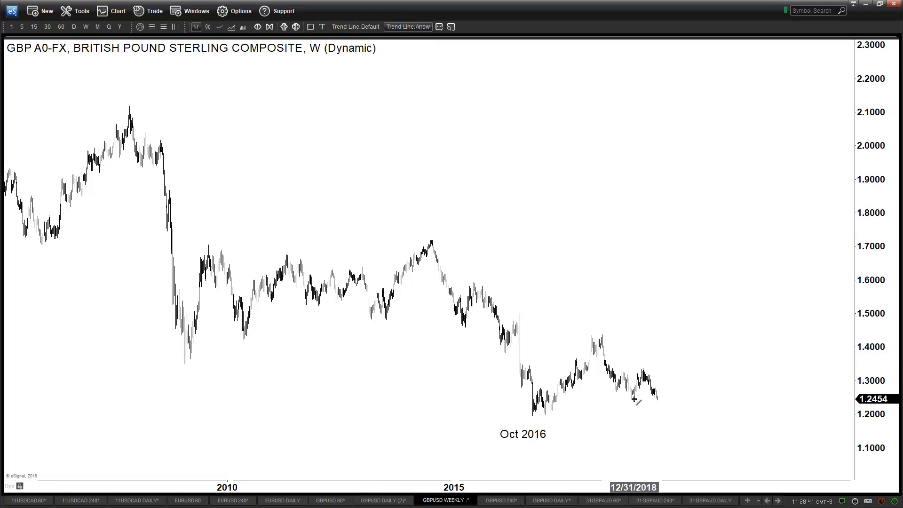
mouse_move(601, 334)
mouse_down()
mouse_move(625, 378)
mouse_move(614, 393)
mouse_move(650, 365)
mouse_move(665, 404)
mouse_up()
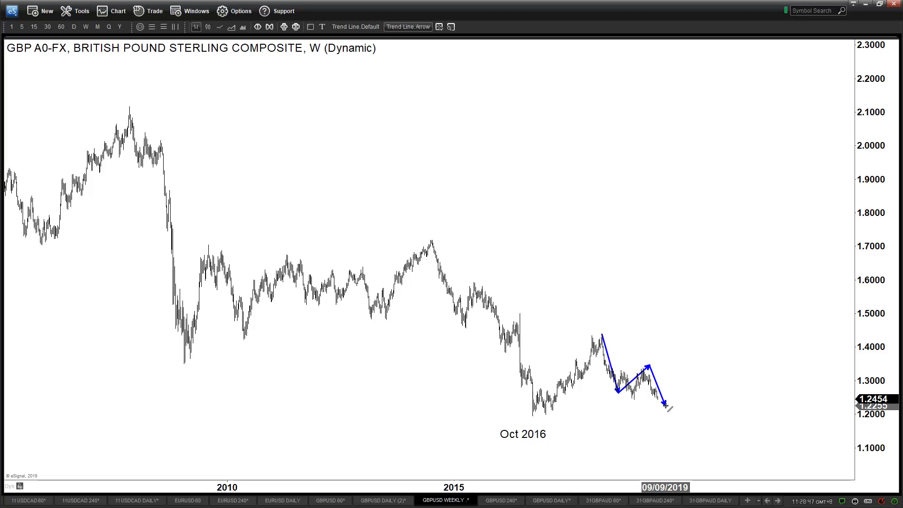
key(Escape)
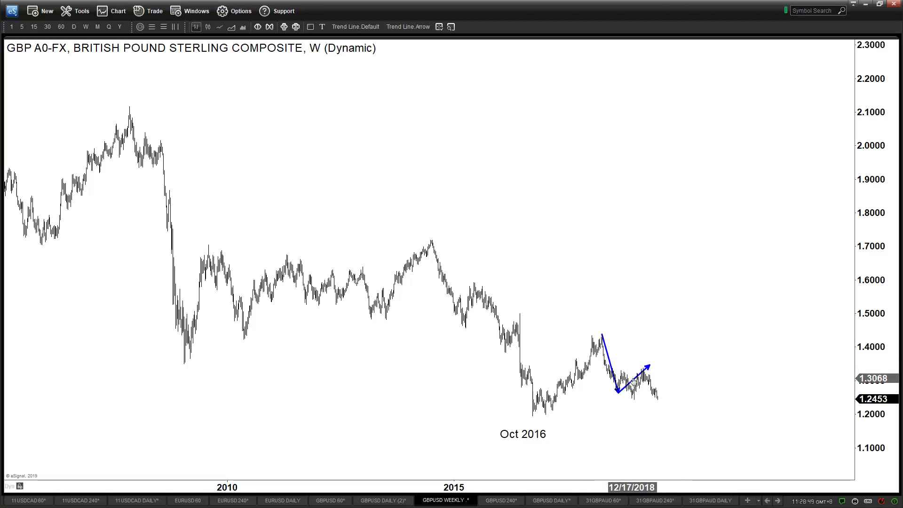
key(Delete)
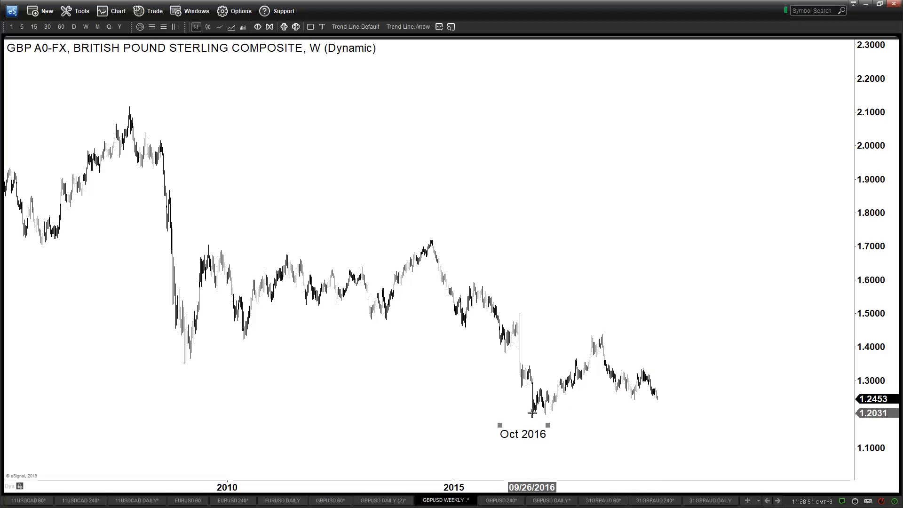
- Move the Oct 2016 label below the low, add a small up-arrow there, and compress the time axis
drag(532, 429, 533, 412)
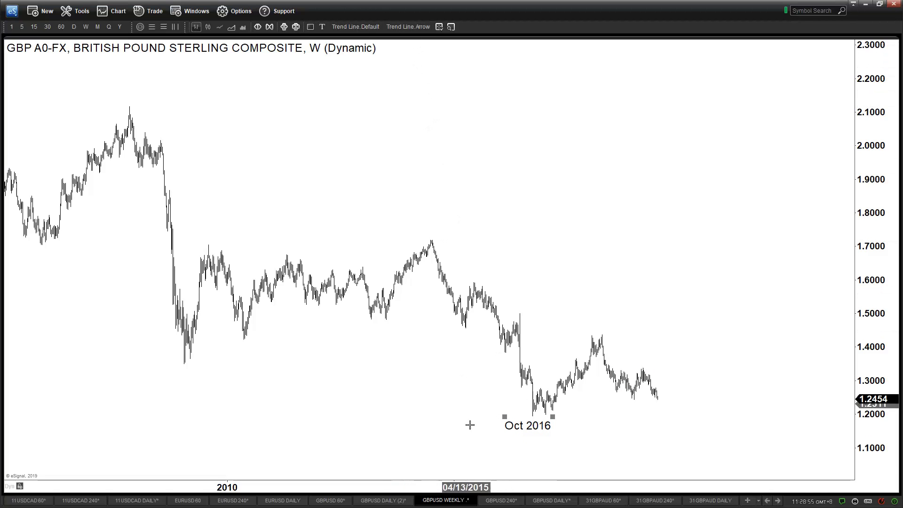
click(408, 26)
drag(535, 447, 535, 436)
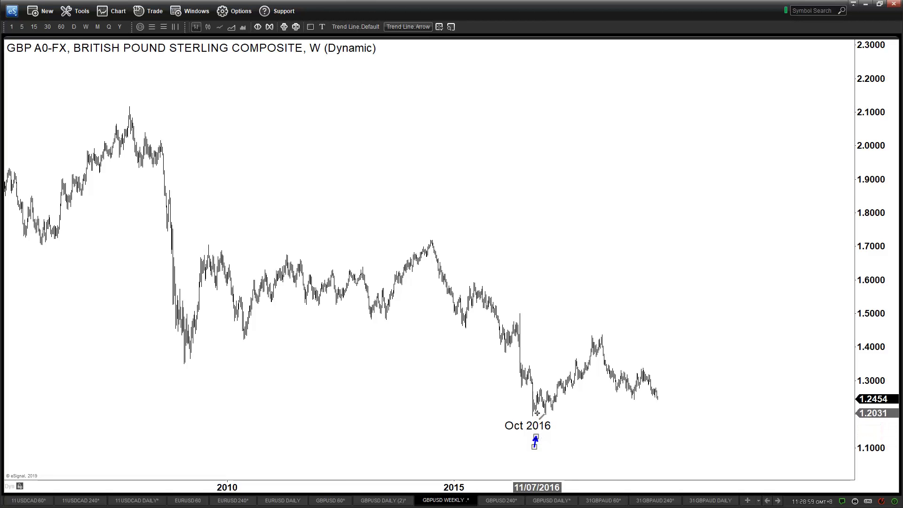
drag(275, 487, 469, 454)
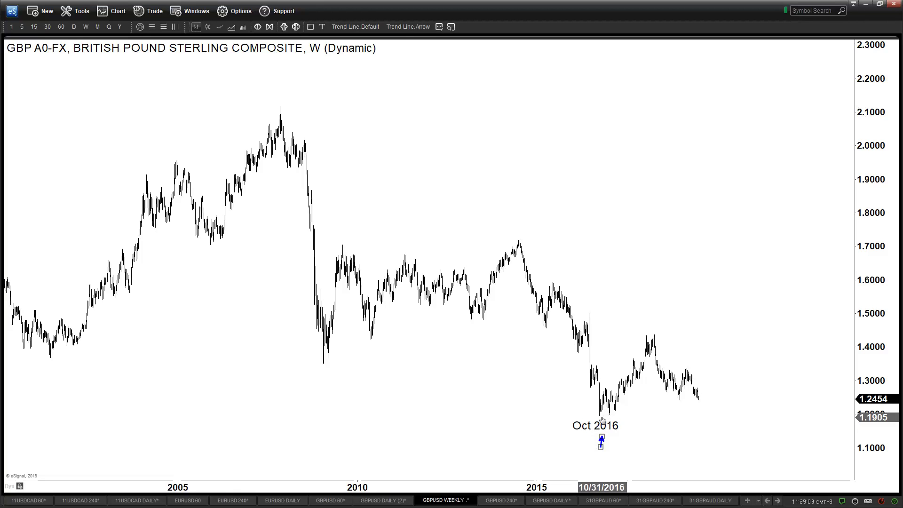
click(401, 27)
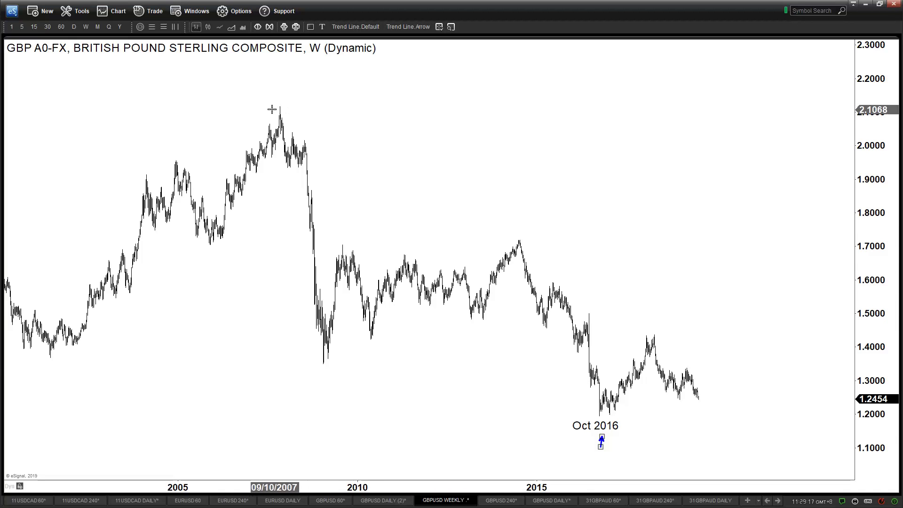
click(407, 26)
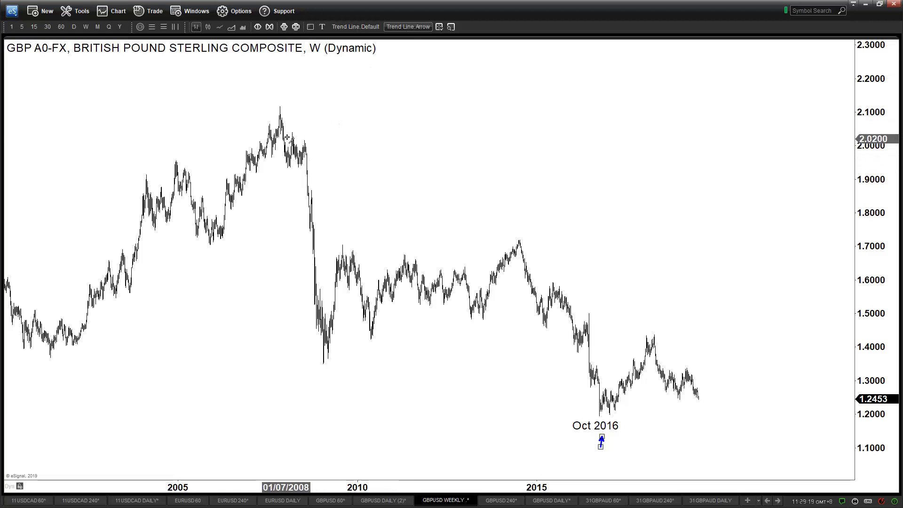
drag(279, 102, 326, 364)
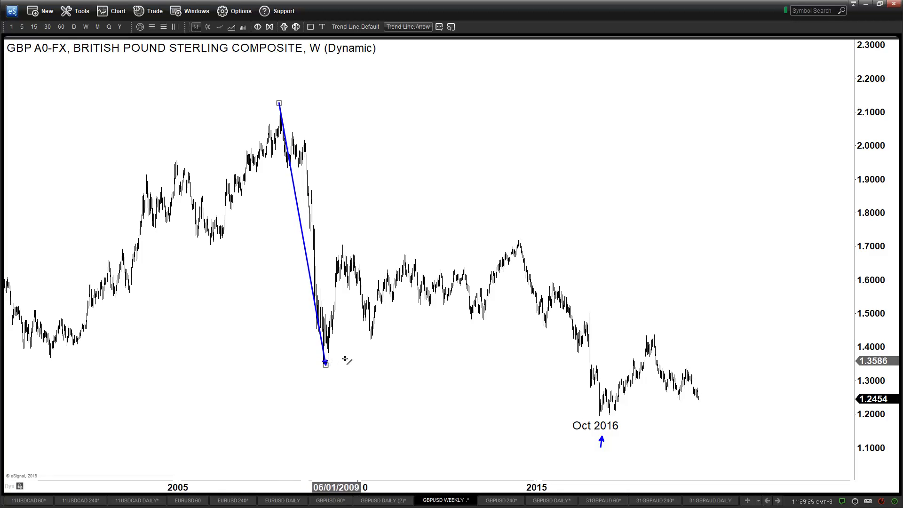
mouse_move(326, 361)
mouse_down()
mouse_move(524, 226)
mouse_move(524, 246)
mouse_move(600, 414)
mouse_up()
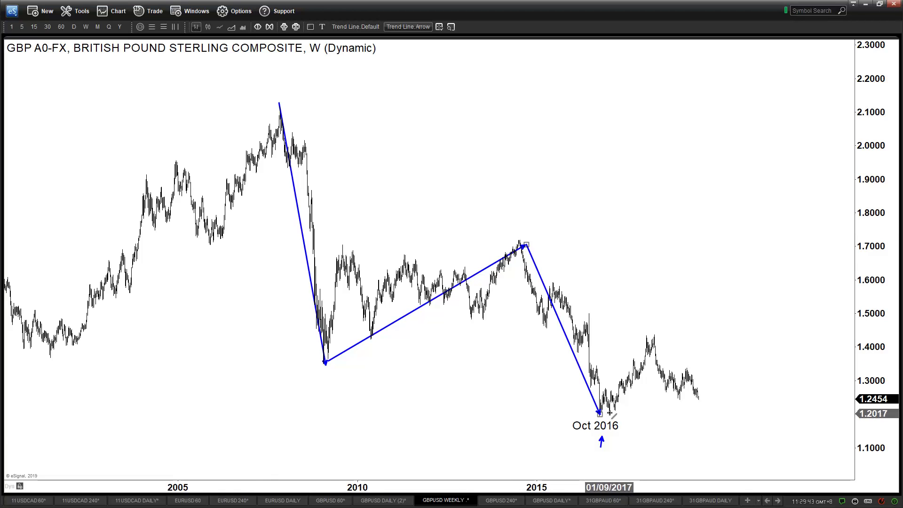
drag(705, 406, 732, 165)
key(Escape)
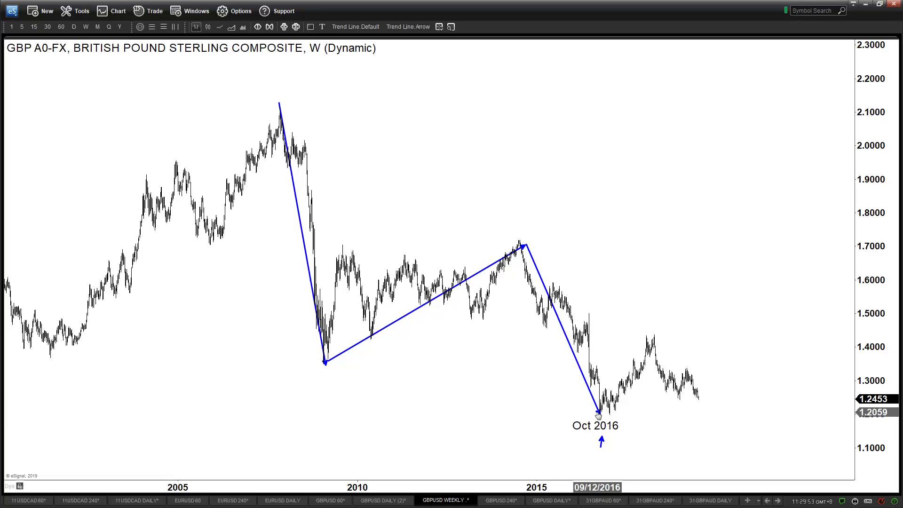
click(540, 276)
key(Delete)
click(494, 262)
key(Delete)
key(Delete)
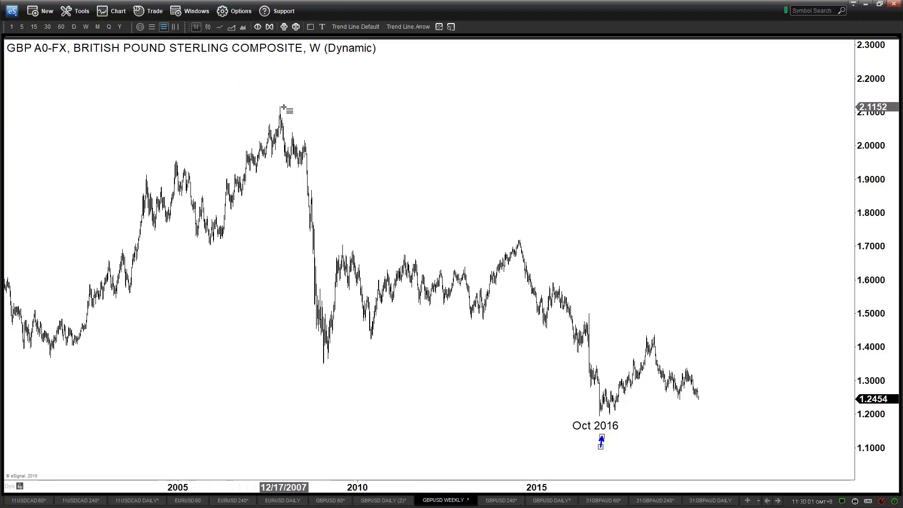
- Finish the Fibonacci extension at the 2009 low and 2014 high, and zoom out to 1980
click(355, 362)
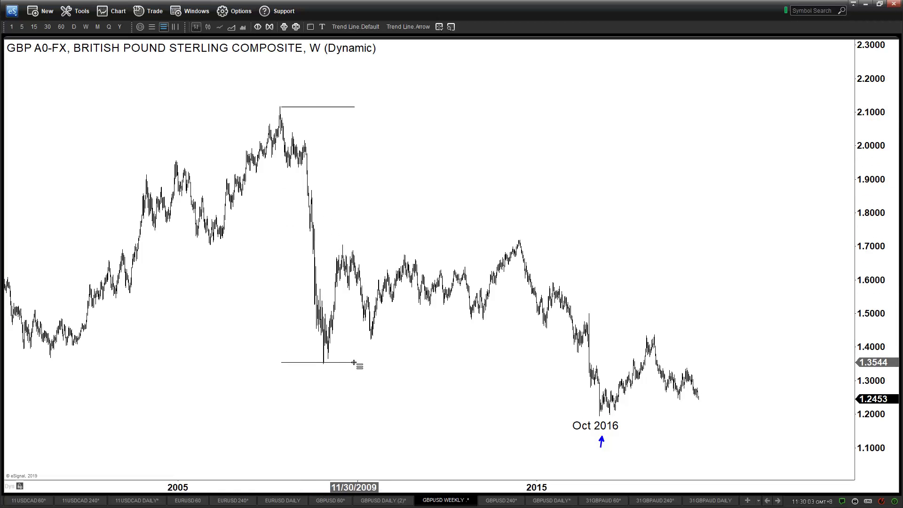
click(618, 240)
drag(623, 312, 569, 210)
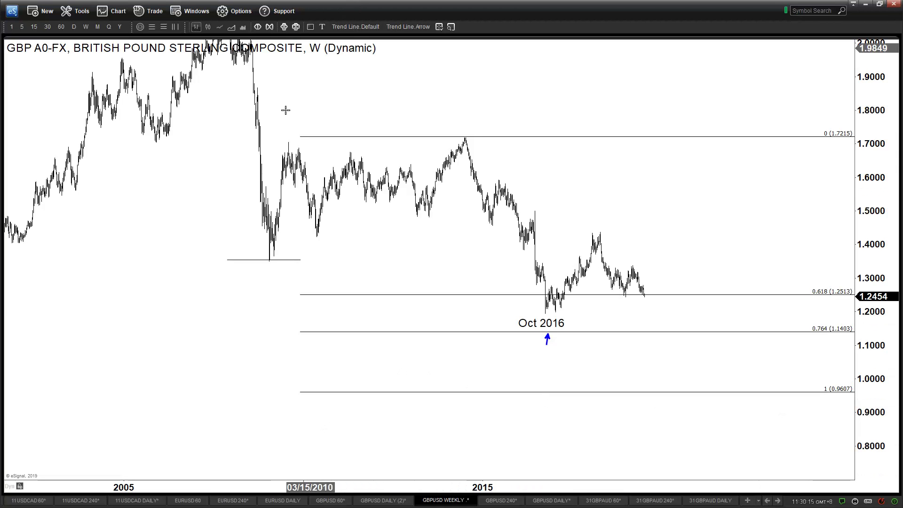
drag(167, 489, 568, 268)
drag(882, 153, 882, 169)
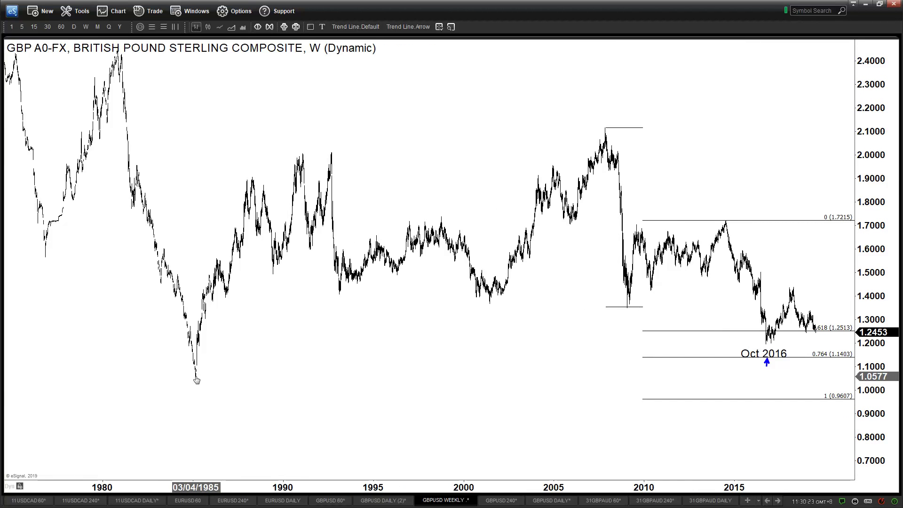
- Draw a blue arrow from the last bar down to the 0.9607 level
drag(114, 313, 94, 330)
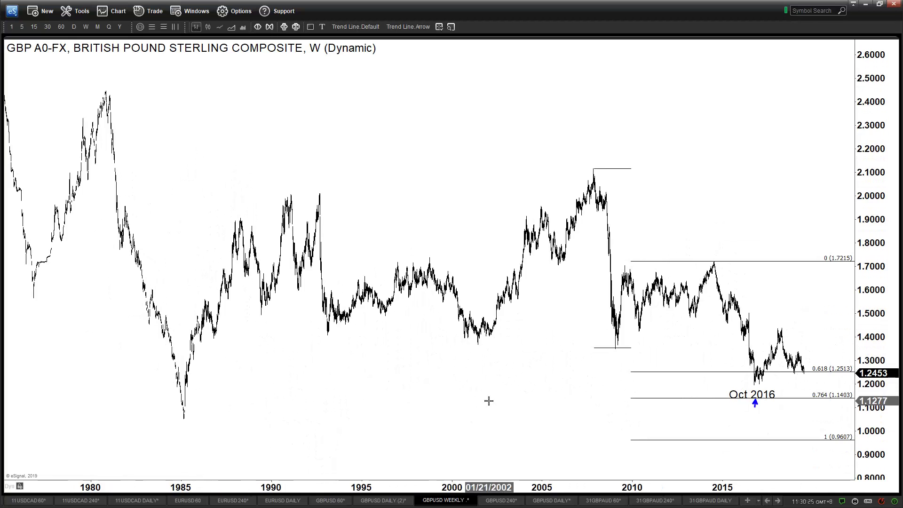
drag(489, 400, 358, 299)
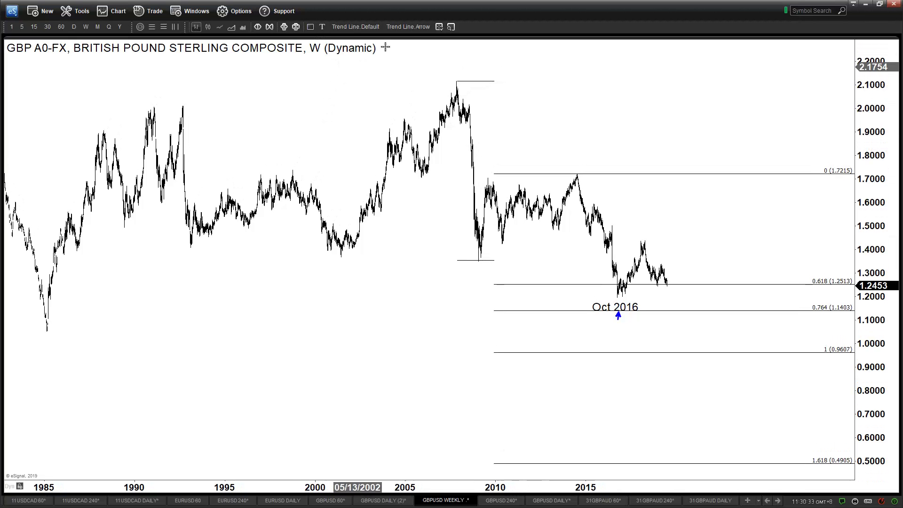
click(408, 26)
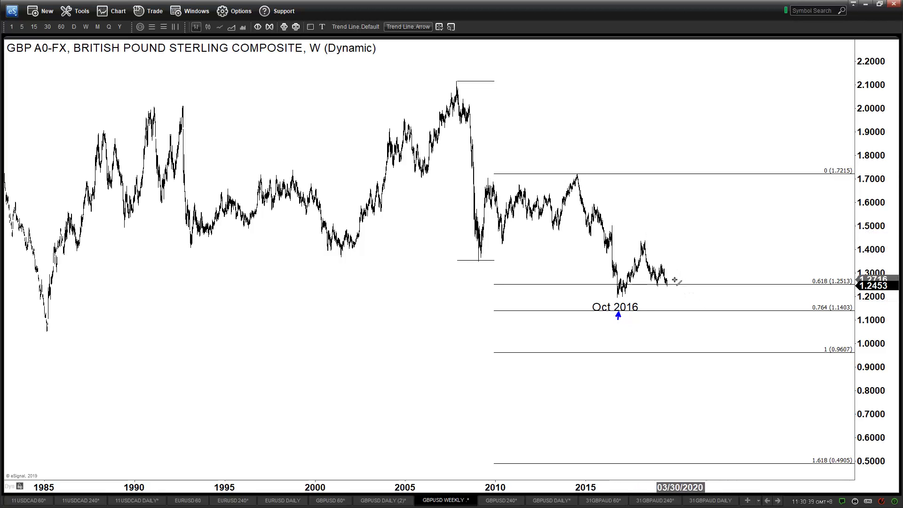
mouse_move(668, 280)
mouse_down()
mouse_move(690, 349)
mouse_move(706, 316)
mouse_move(725, 393)
mouse_up()
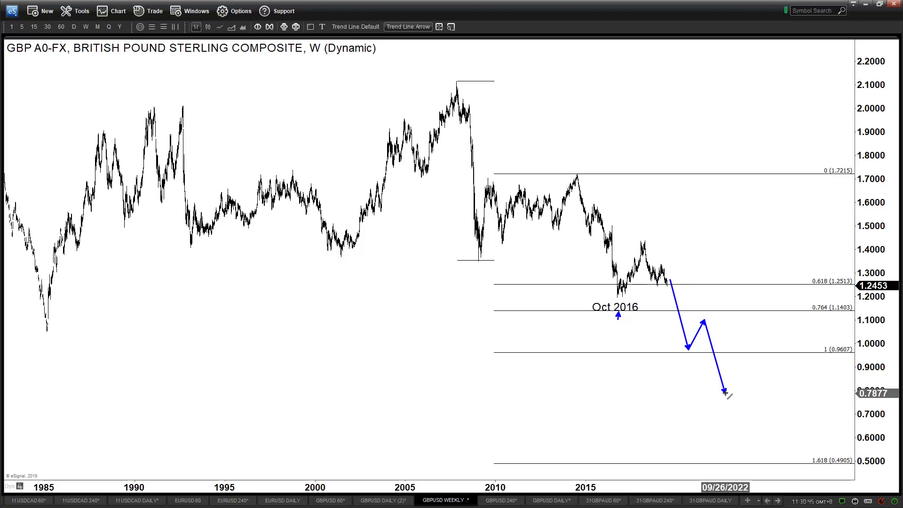
- Delete the three blue projection arrows below the price, then stretch and shift the price scale
key(Escape)
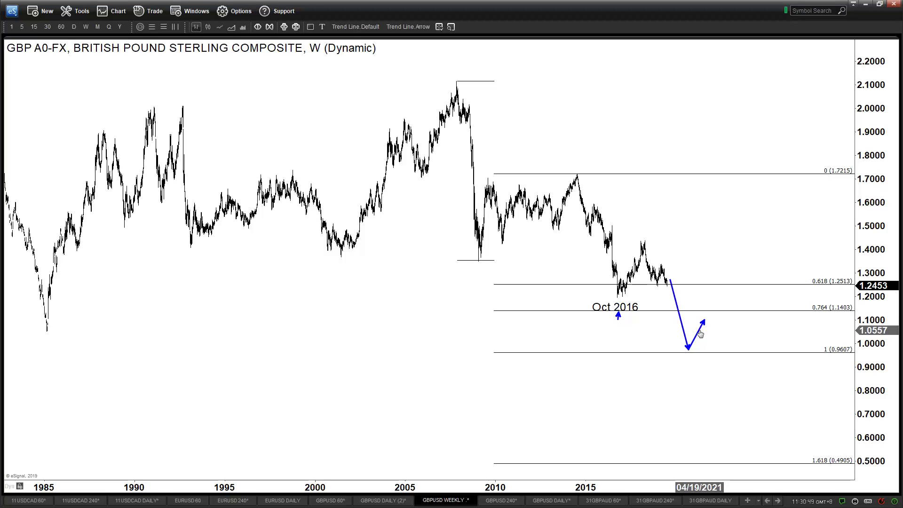
right_click(700, 333)
click(710, 422)
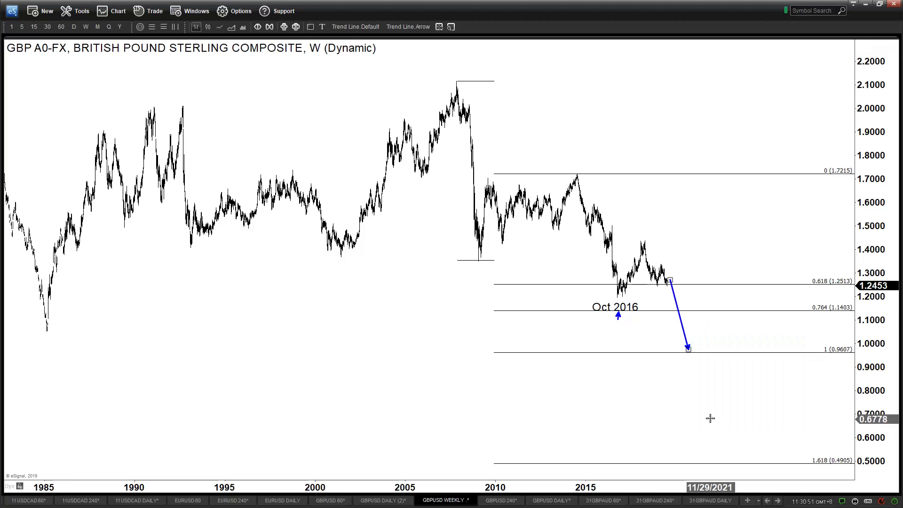
right_click(681, 320)
click(714, 467)
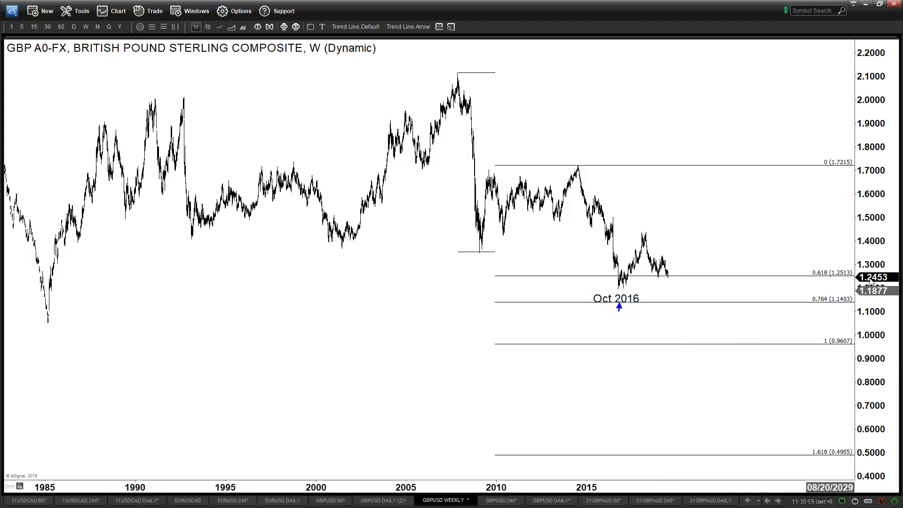
drag(870, 285, 871, 233)
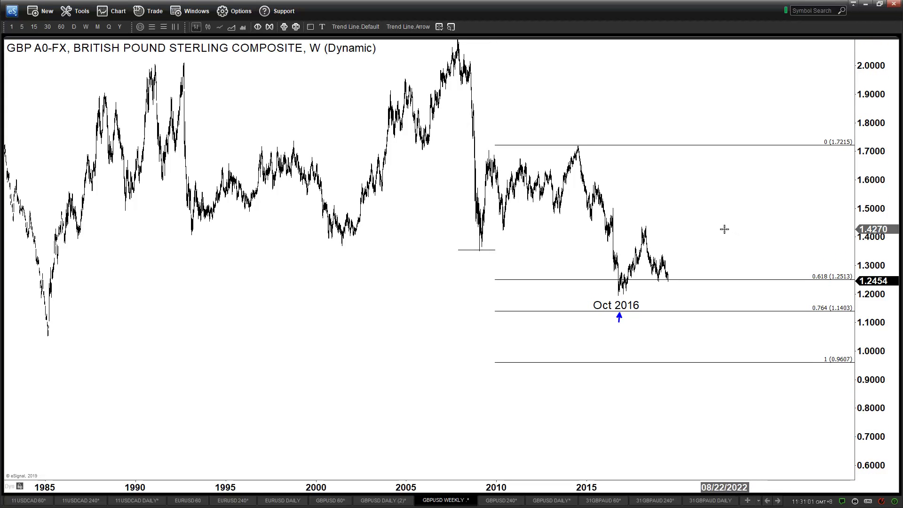
drag(695, 222, 700, 255)
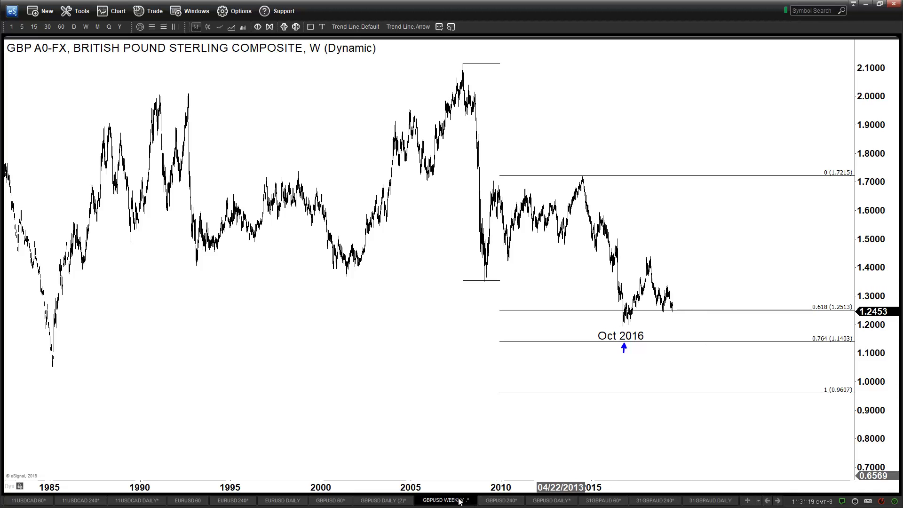
- Glance at the daily GBPUSD chart, then return to the weekly chart with the Oct 2016 low marker
click(374, 501)
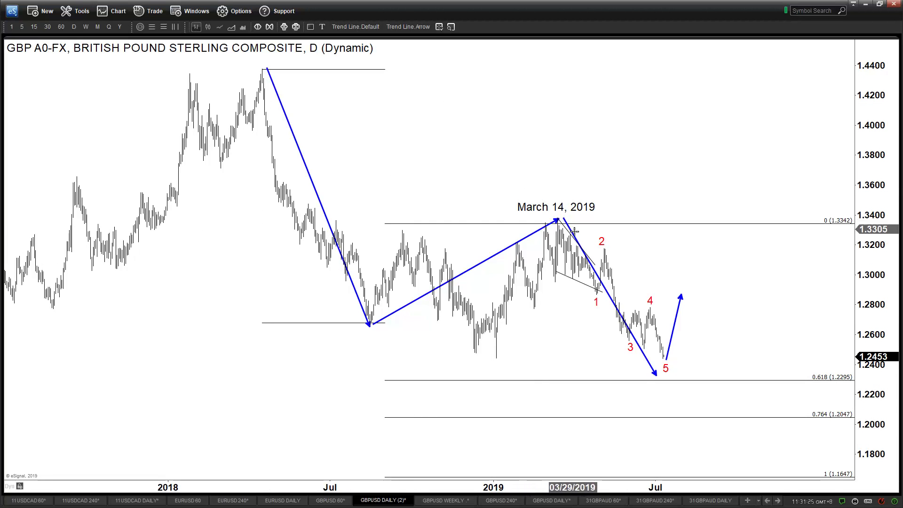
drag(762, 425, 745, 381)
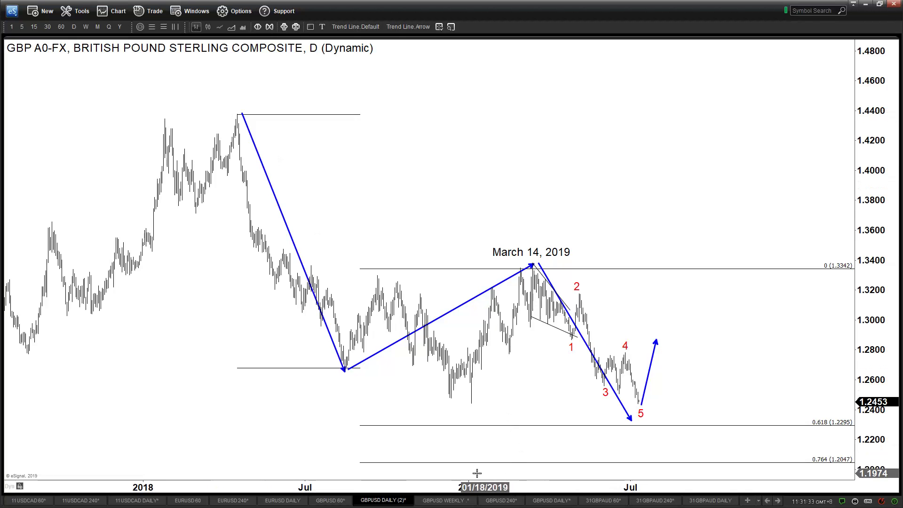
click(446, 500)
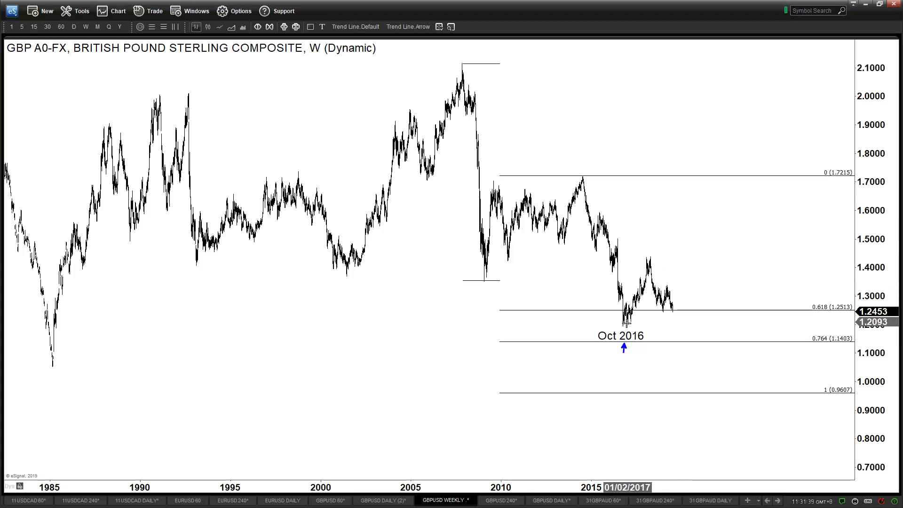
click(408, 26)
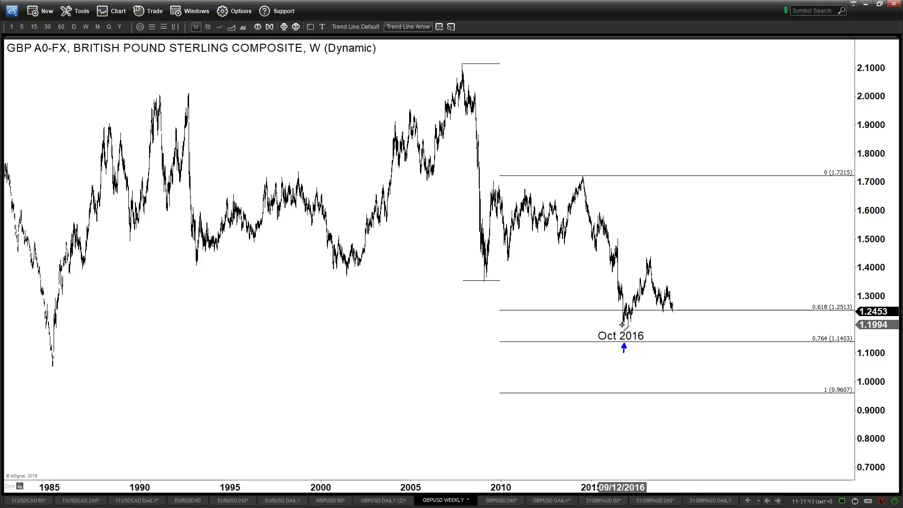
- Extend a horizontal blue arrow right from the weekly Oct 2016 low and compare with the daily chart
drag(624, 325, 779, 325)
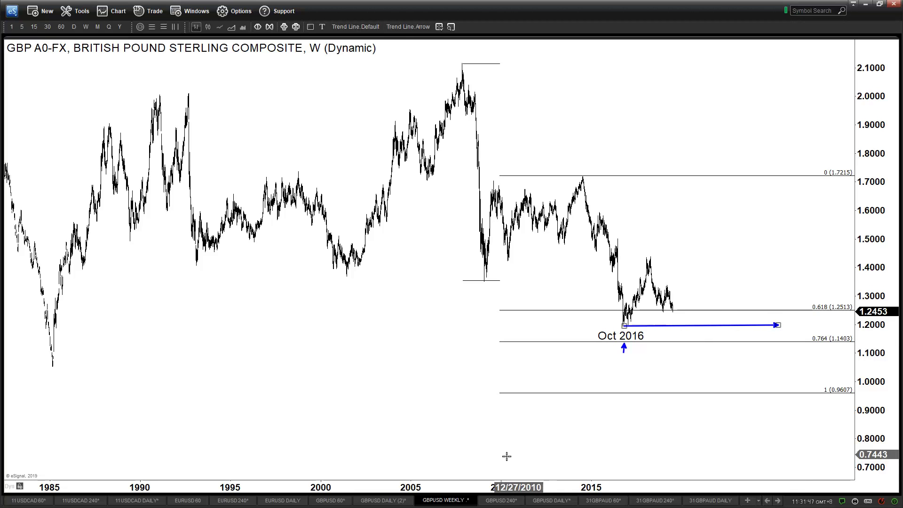
click(390, 500)
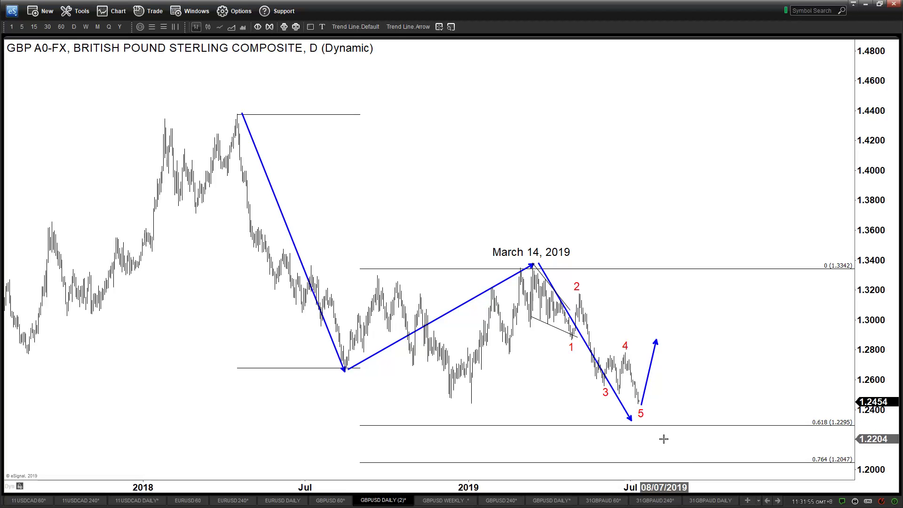
click(442, 501)
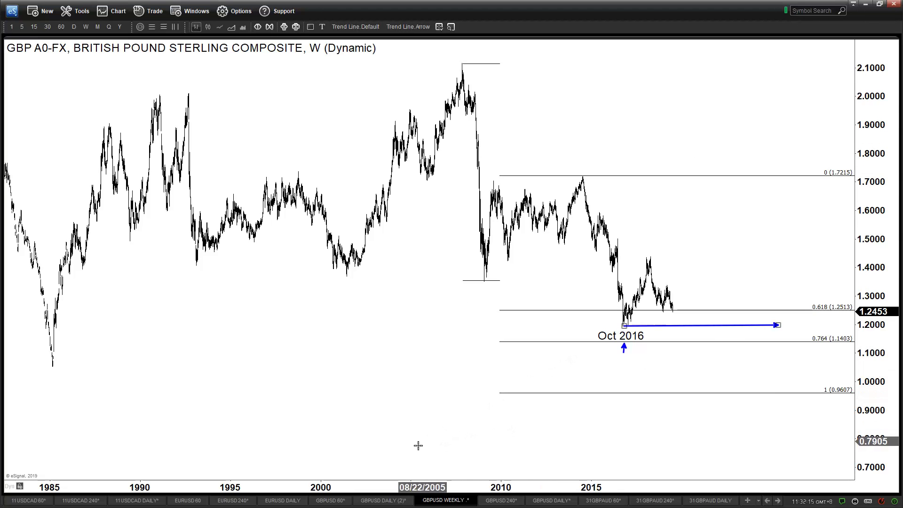
- Sketch a trial upward arrow from the daily wave 5 low, then discard it
click(383, 500)
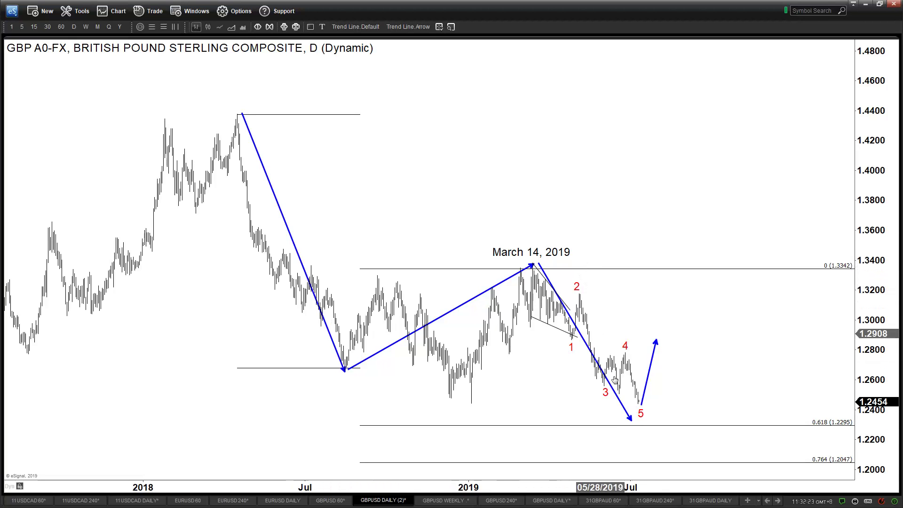
click(416, 27)
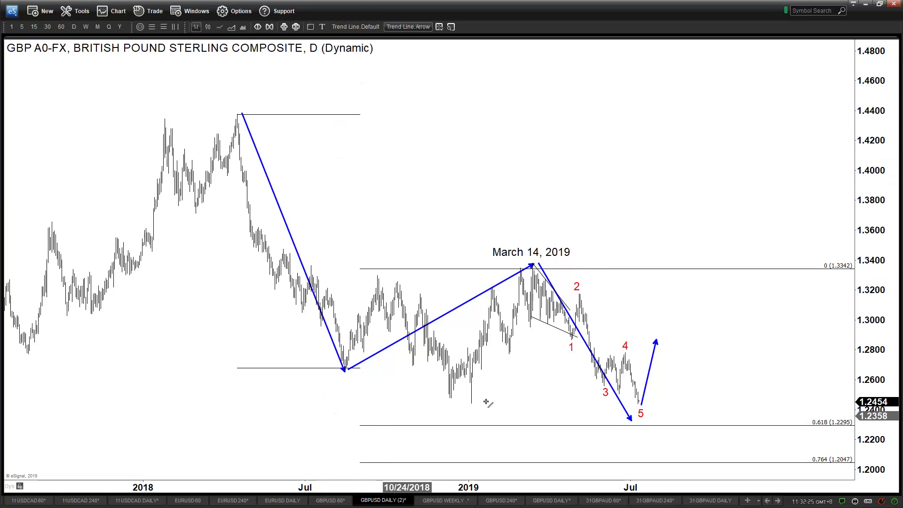
drag(632, 417, 721, 111)
key(Escape)
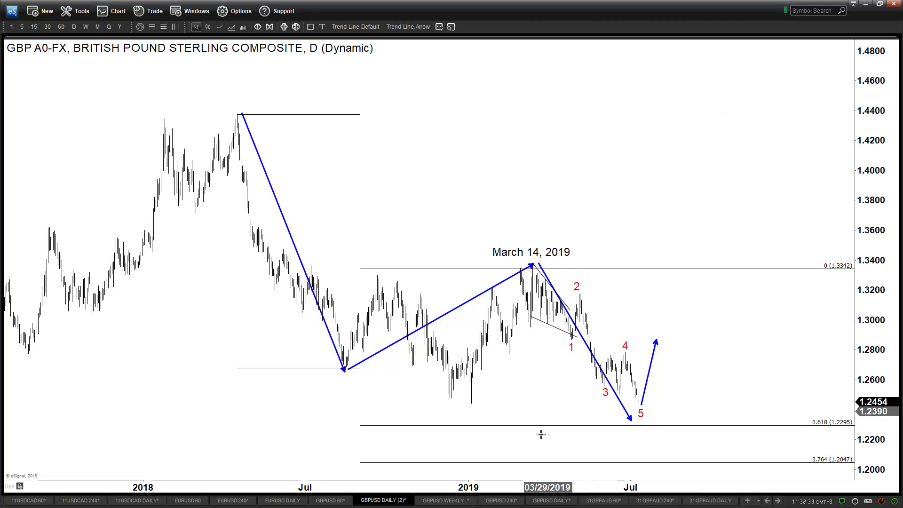
- Compare the weekly and daily charts, then bring up the hourly GBPUSD 60 chart
click(447, 500)
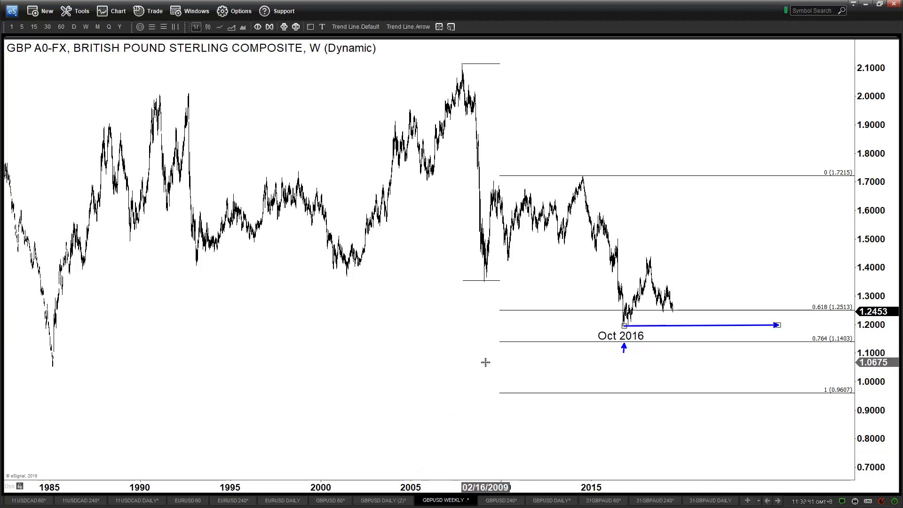
click(383, 500)
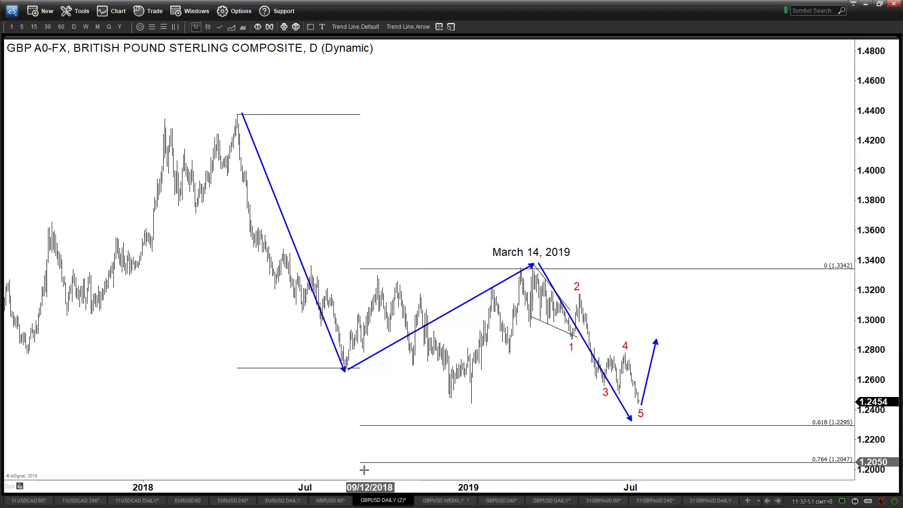
click(330, 500)
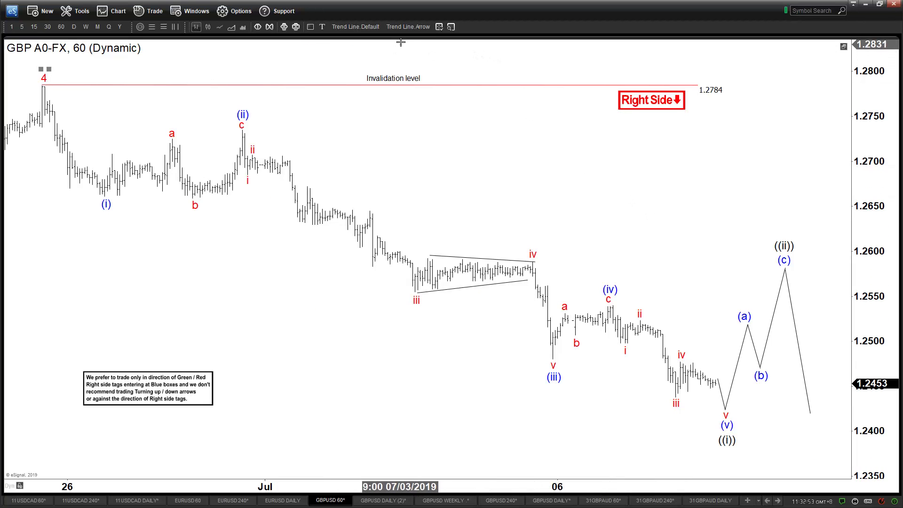
- Draw a trial arrow from the wave 4 peak to (v) on the hourly chart, then discard it
click(413, 26)
mouse_move(45, 85)
mouse_down()
mouse_move(542, 380)
mouse_move(715, 427)
mouse_up()
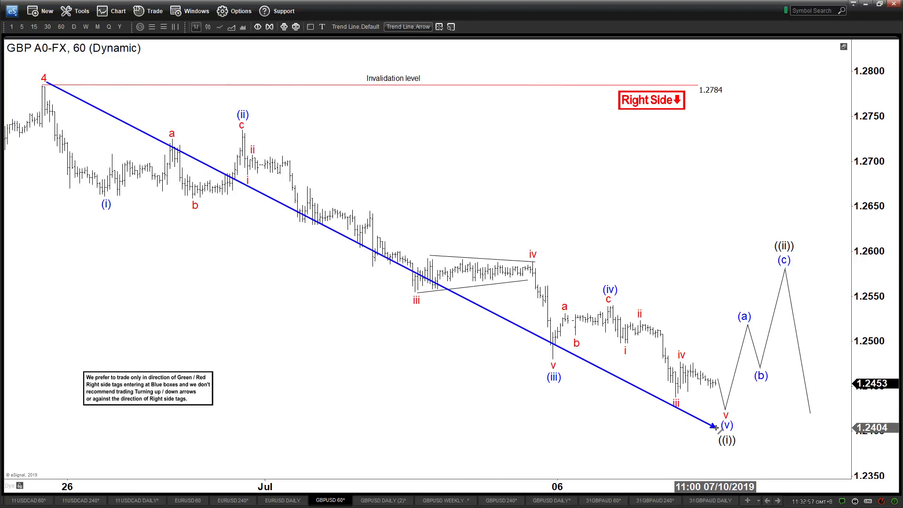
key(Escape)
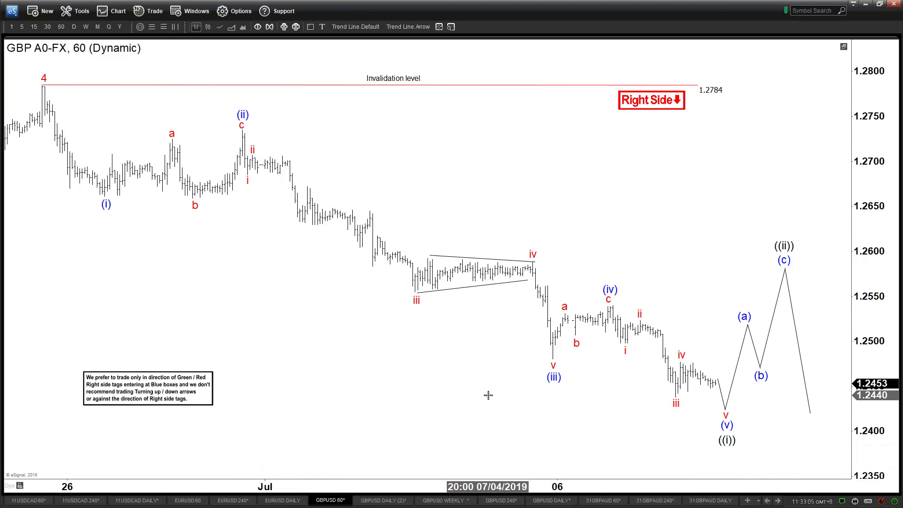
drag(488, 395, 483, 398)
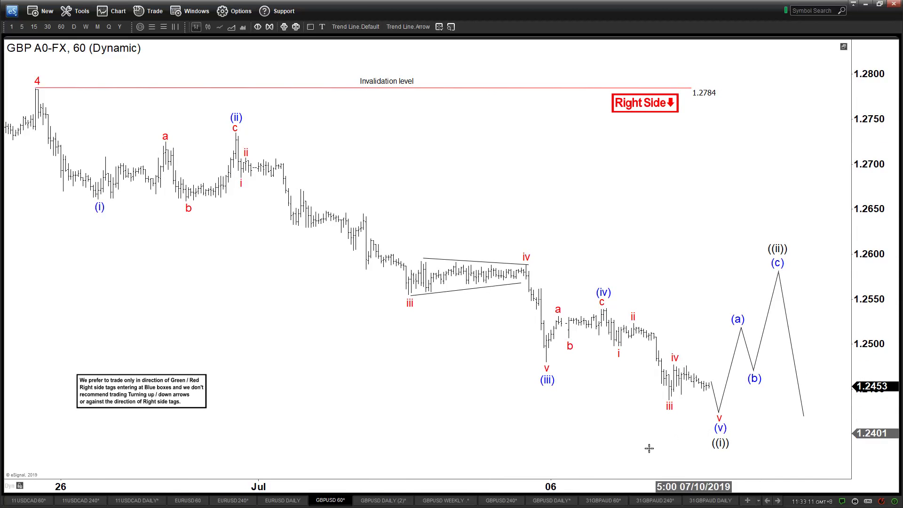
- Flip between the daily and hourly charts, ending on the GBPUSD daily chart
click(383, 500)
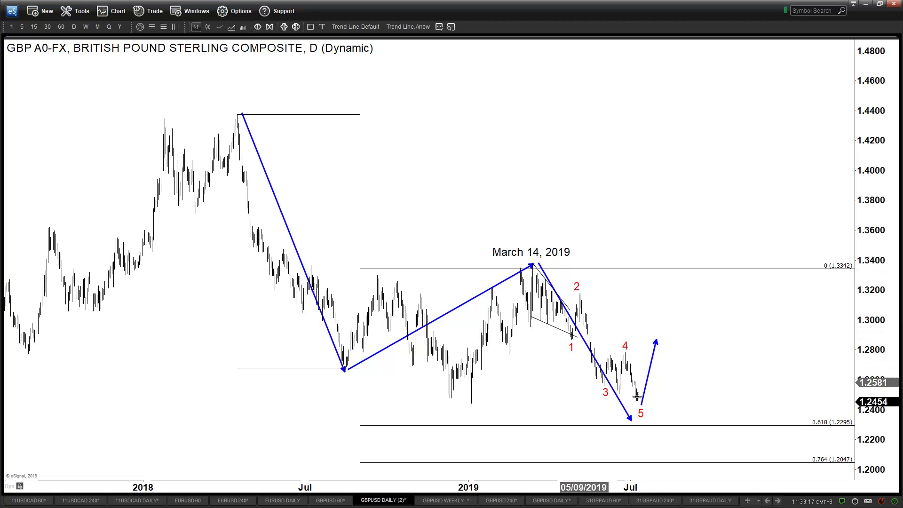
click(332, 500)
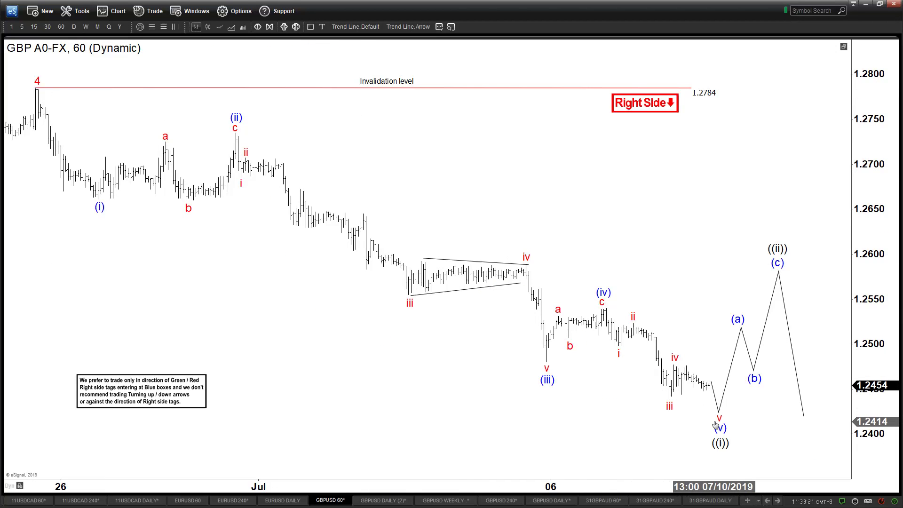
click(383, 500)
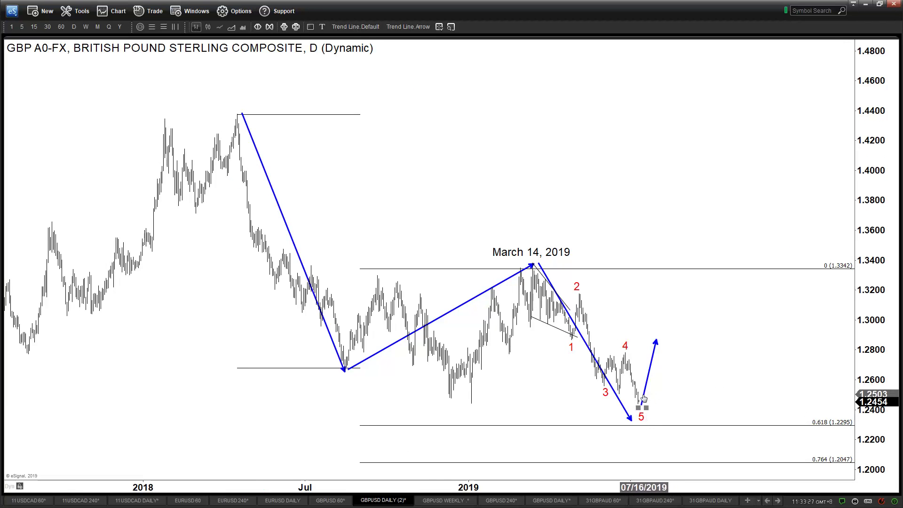
- Stretch the daily up-arrow to about 1.355, then pan to reveal the 1.2295, 1.2047 and 1.1647 levels
drag(647, 397, 644, 398)
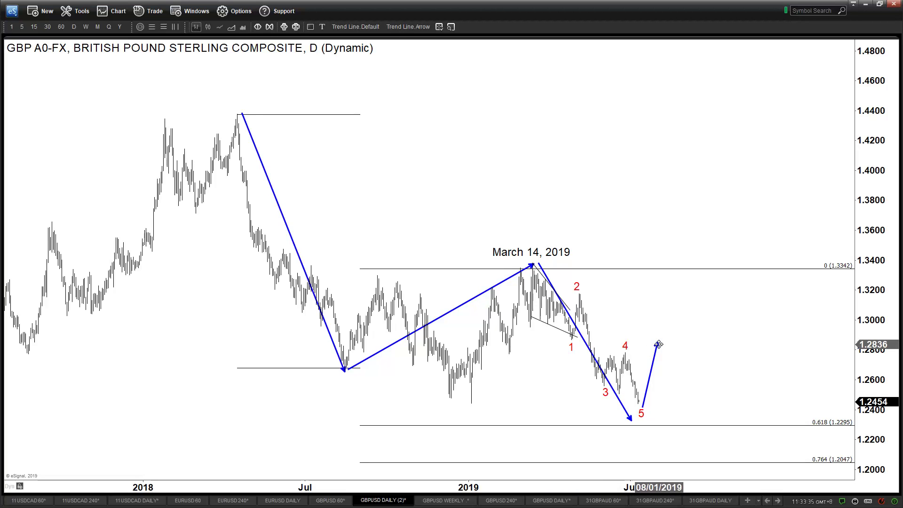
drag(656, 343, 675, 240)
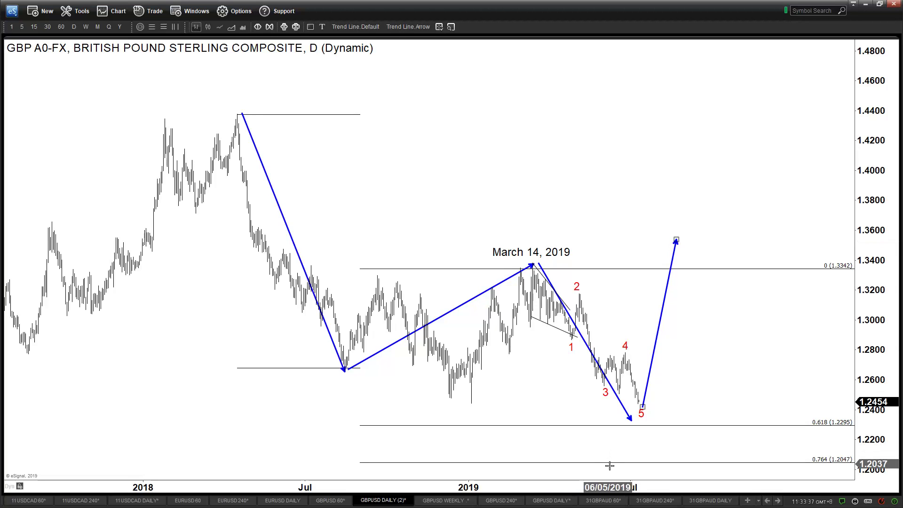
click(438, 499)
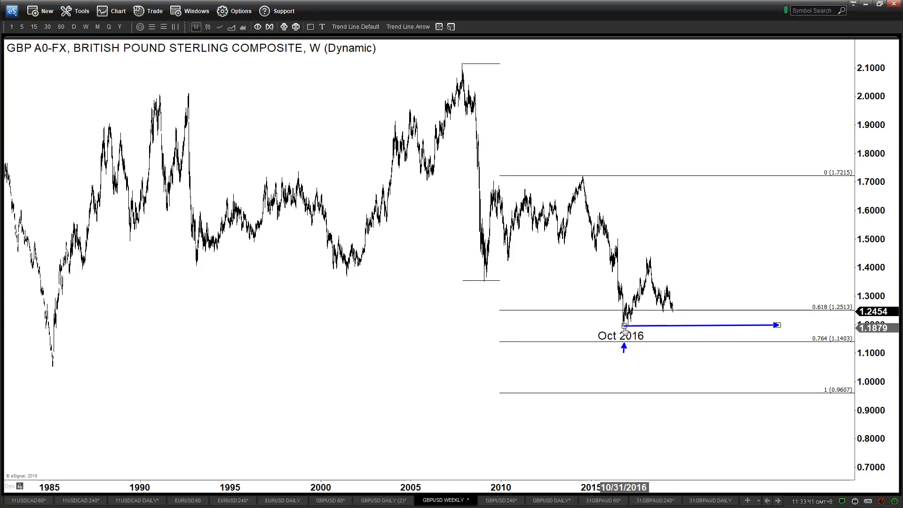
click(393, 502)
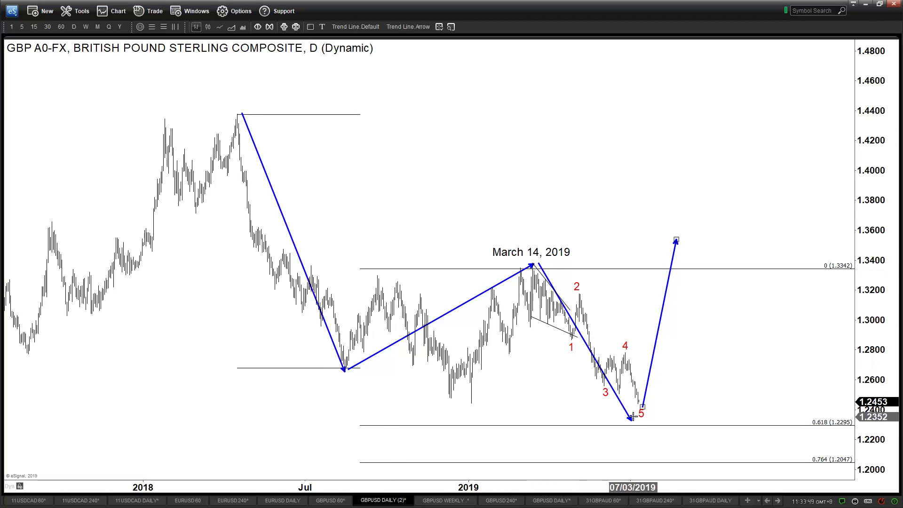
drag(763, 383, 742, 340)
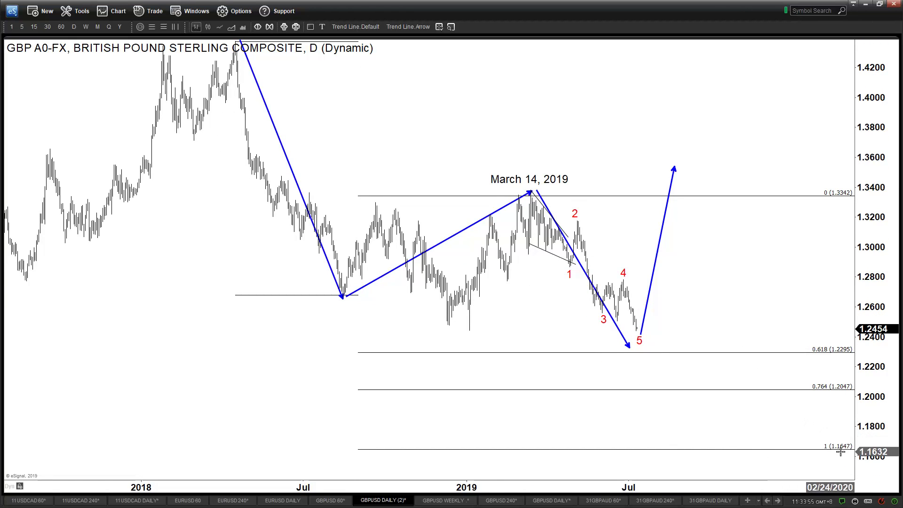
click(443, 501)
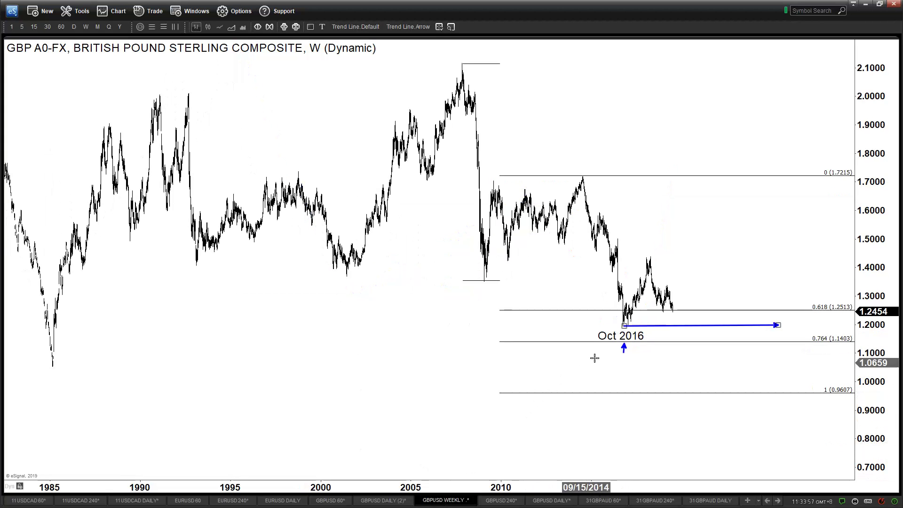
click(600, 331)
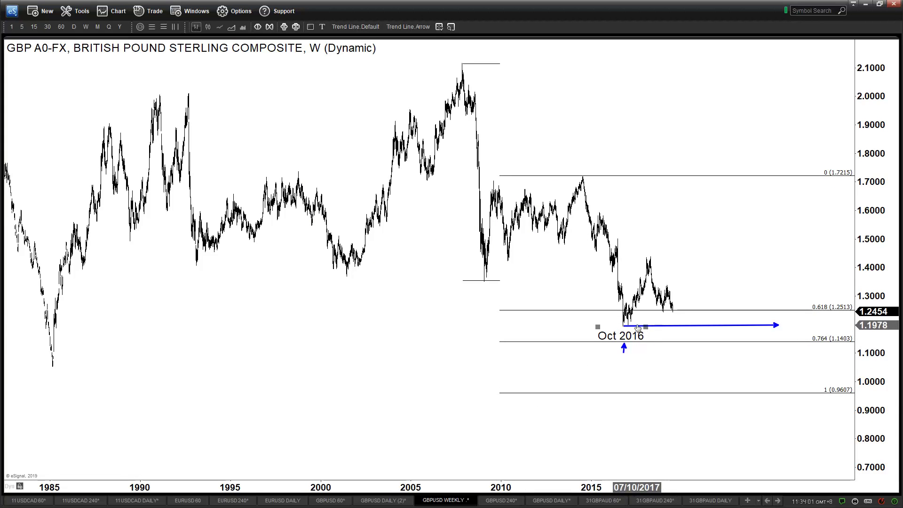
drag(681, 127, 678, 138)
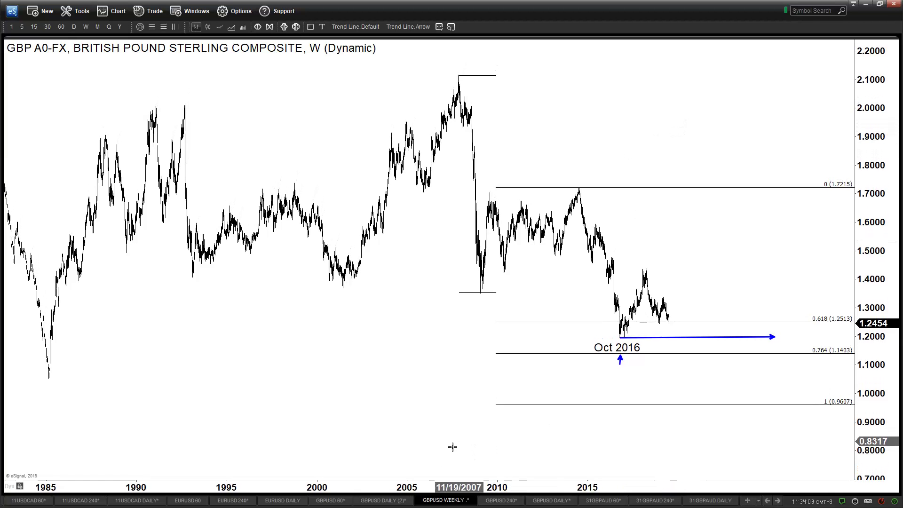
click(330, 500)
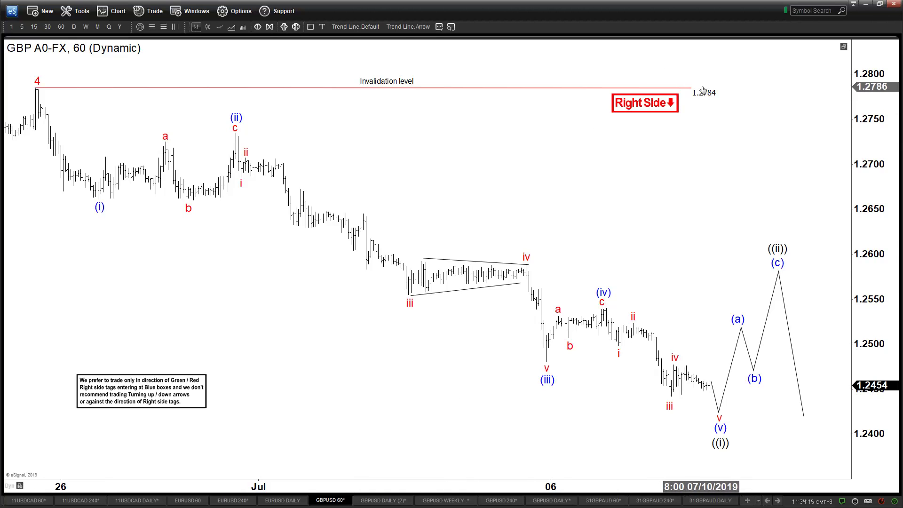
click(381, 500)
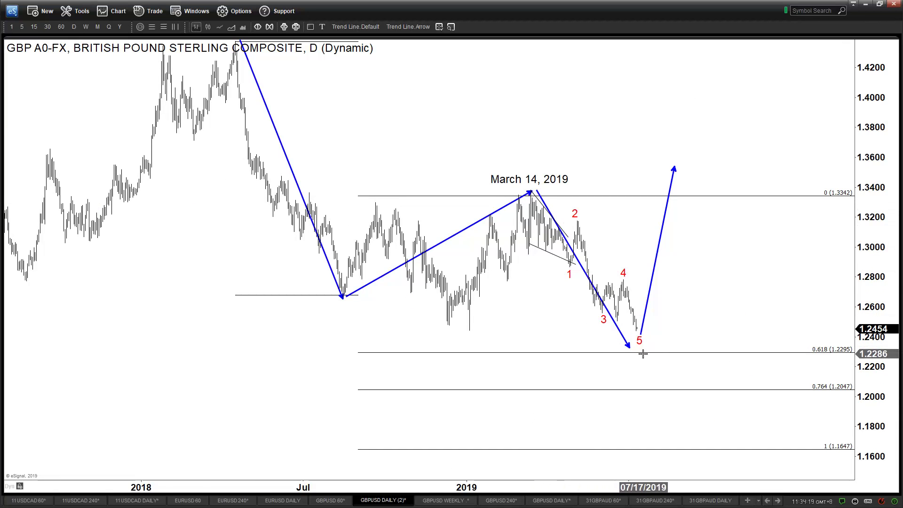
drag(357, 113, 382, 162)
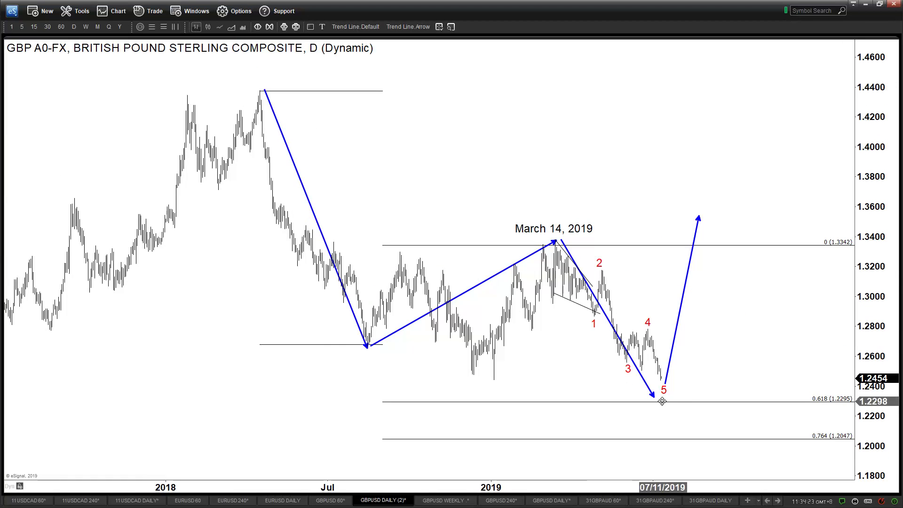